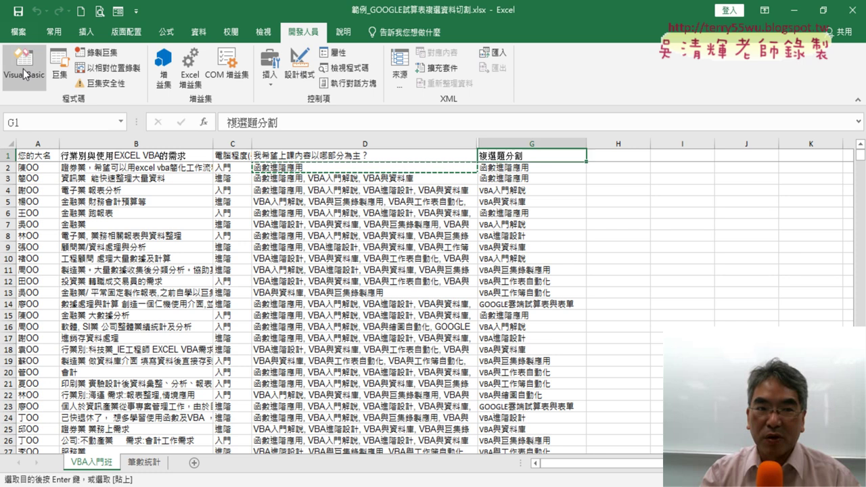
Step: Open the VBA editor and highlight the line setting the starting output row in SplitTextToColumnG
left_click(23, 64)
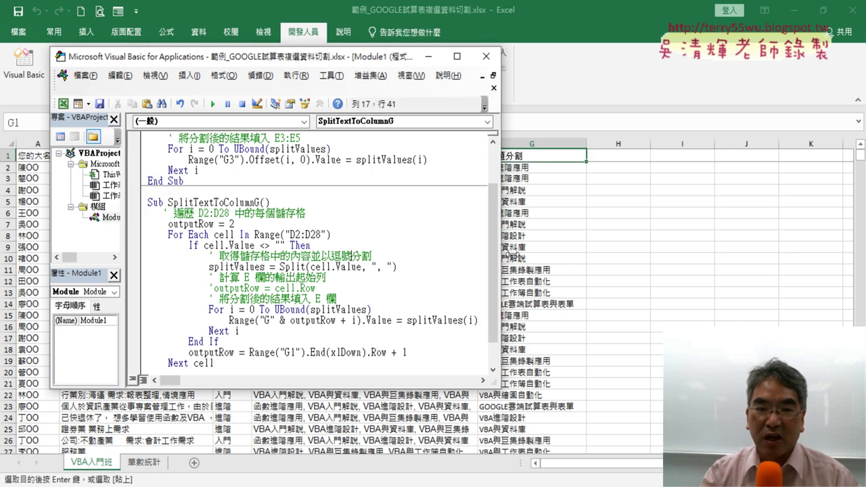
left_click_drag(477, 255, 735, 255)
scroll(419, 322, "down", 1)
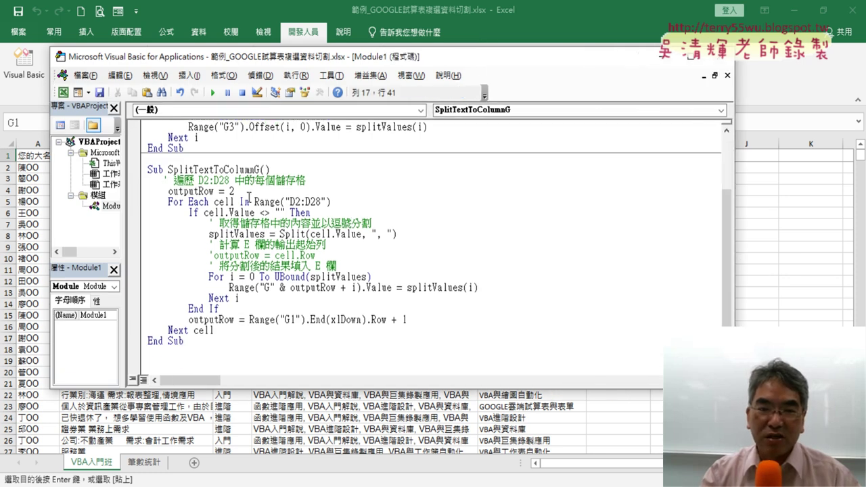
left_click_drag(236, 192, 168, 192)
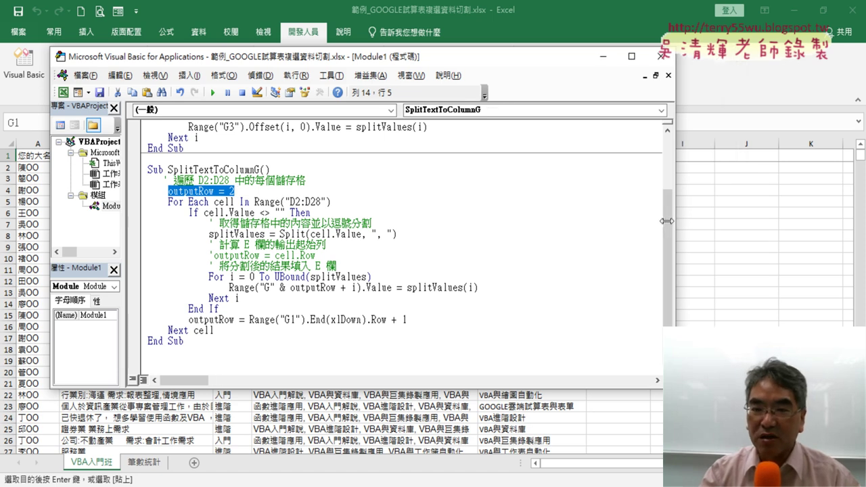
Step: Narrow the code window to show the sheet and highlight the Range("G1").End(xlDown).Row expression
left_click_drag(736, 221, 413, 220)
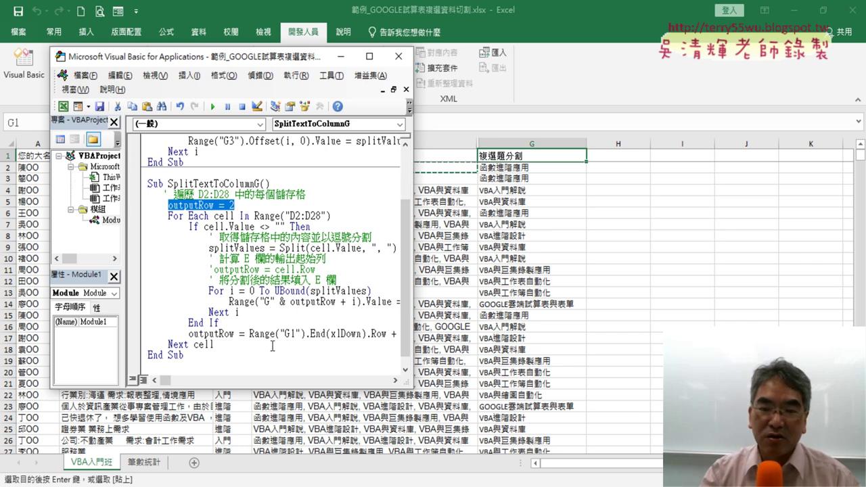
left_click(252, 335)
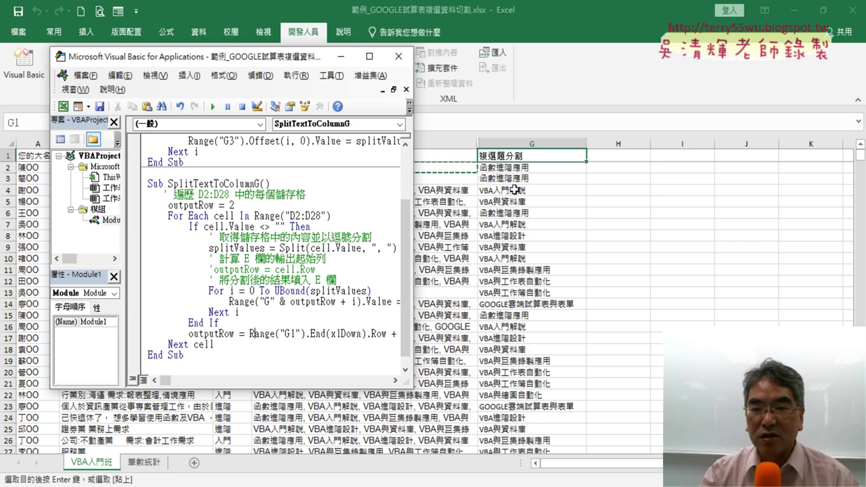
double_click(274, 334)
left_click_drag(274, 336, 378, 336)
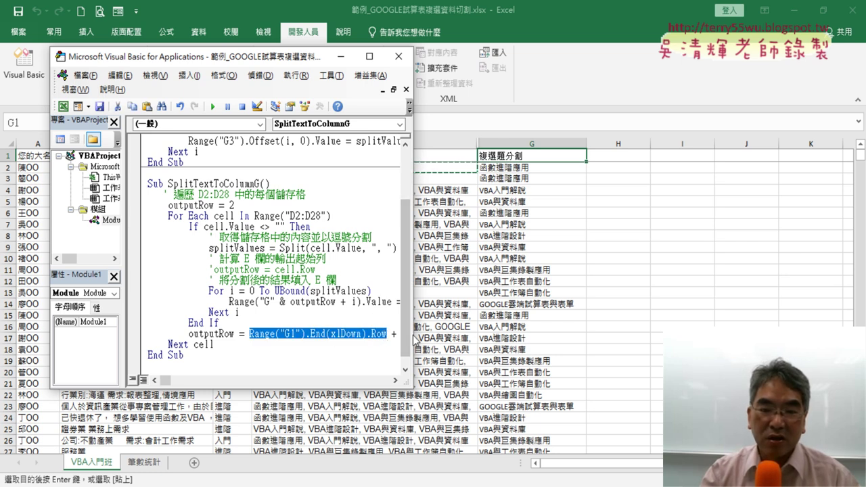
left_click_drag(412, 336, 479, 336)
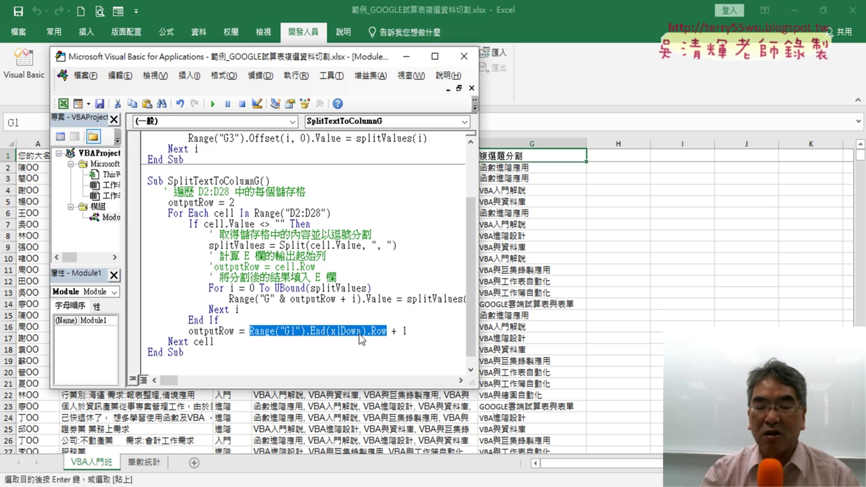
left_click_drag(223, 56, 197, 60)
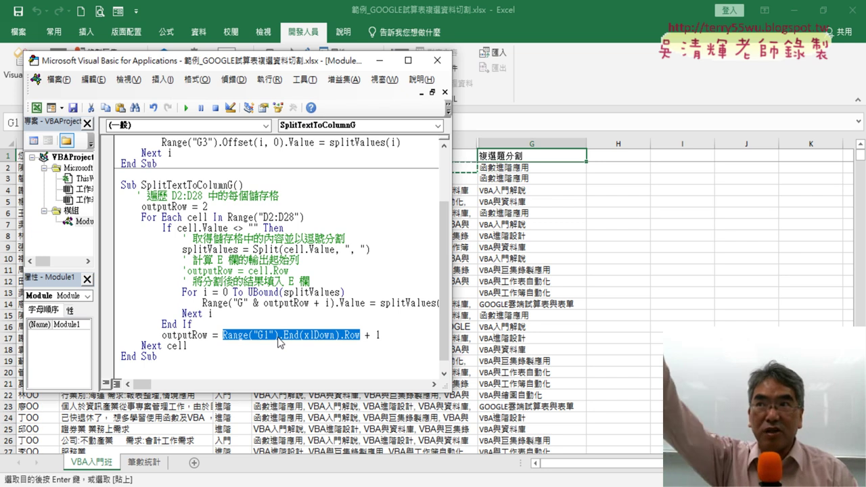
left_click(337, 335)
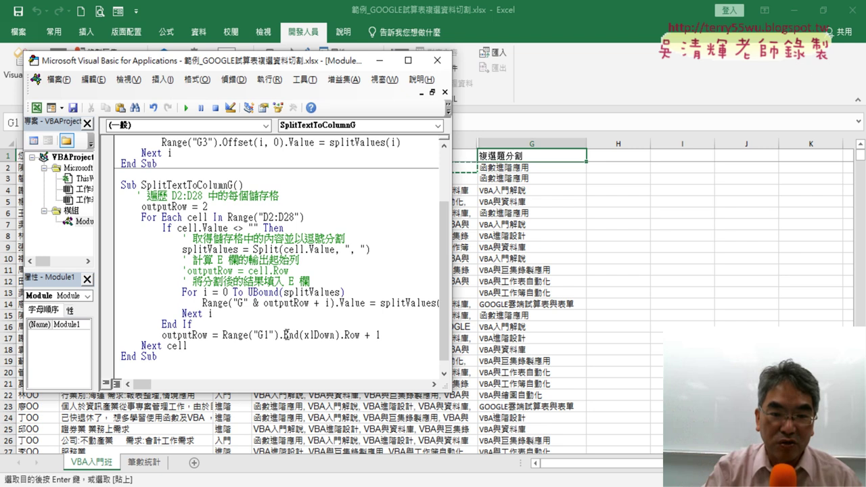
left_click_drag(279, 335, 337, 335)
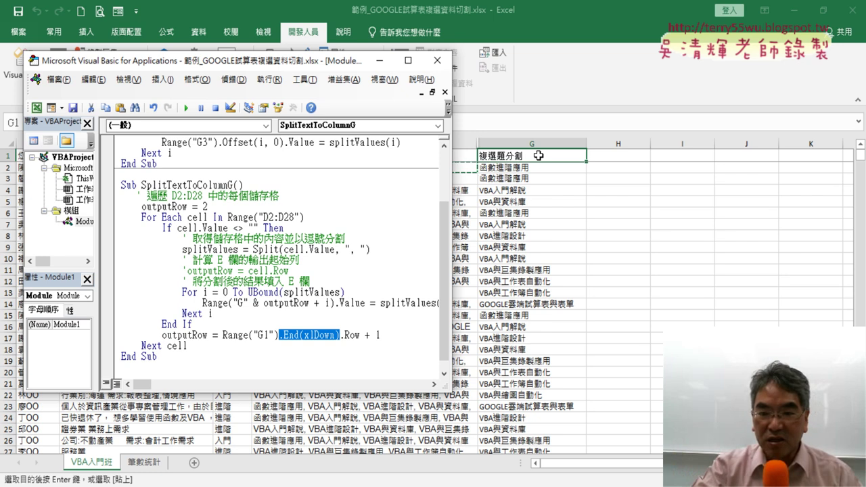
left_click_drag(360, 335, 341, 334)
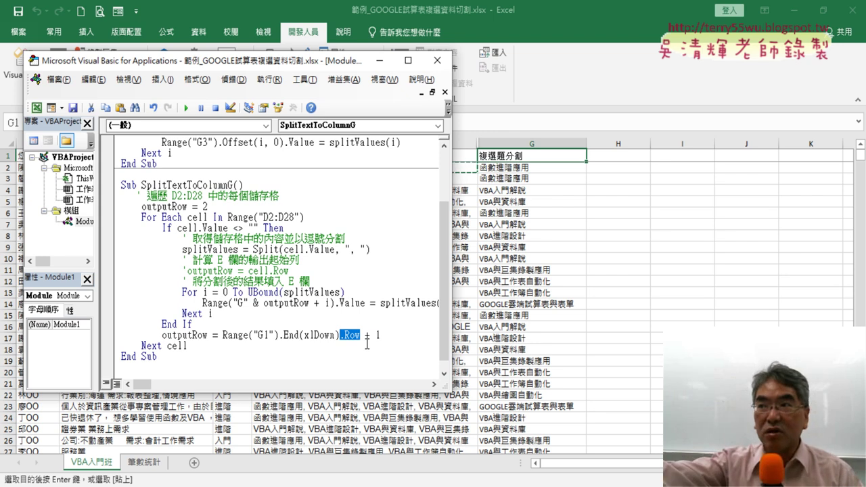
left_click_drag(380, 335, 223, 335)
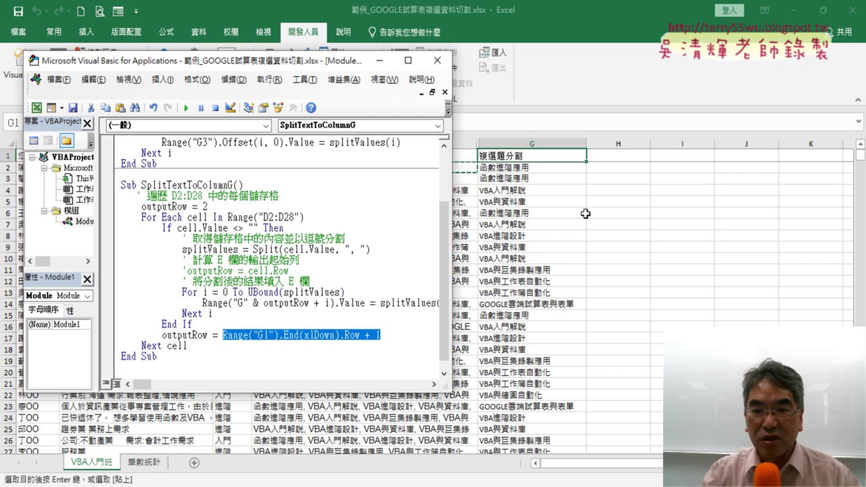
Step: Bring the worksheet forward and check cells B2 and A2 on the 筆數統計 sheet
left_click(567, 168)
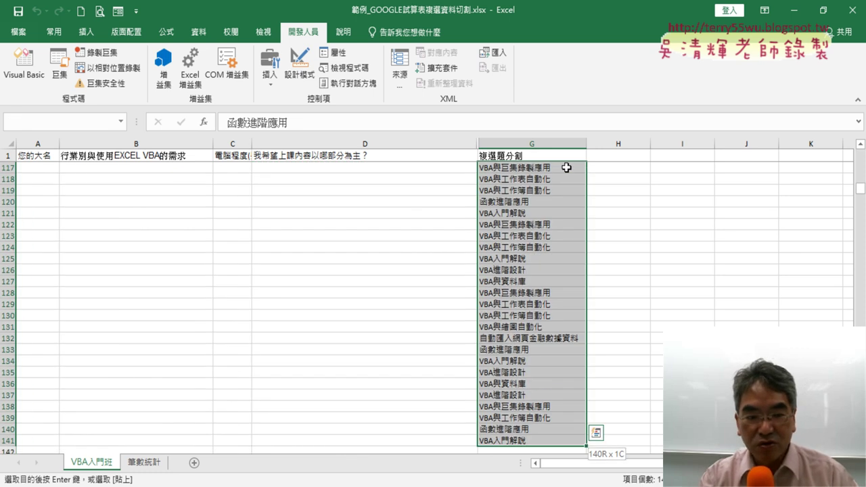
scroll(501, 176, "down", 2)
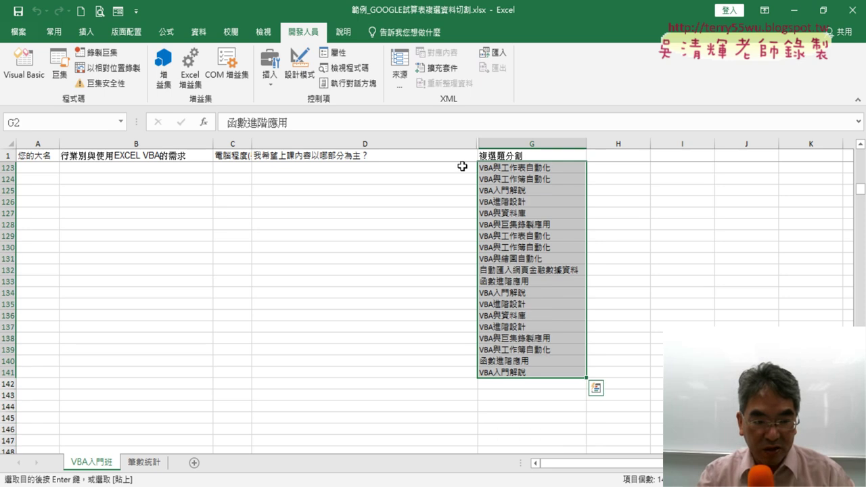
left_click(144, 463)
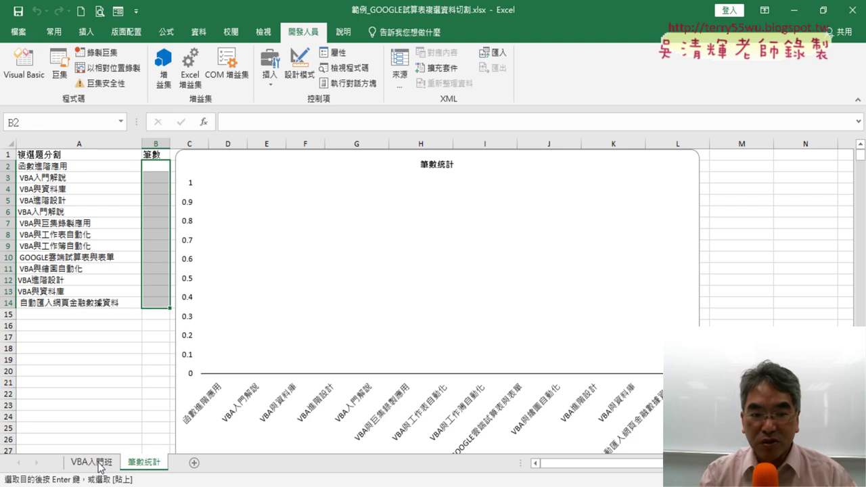
left_click(156, 166)
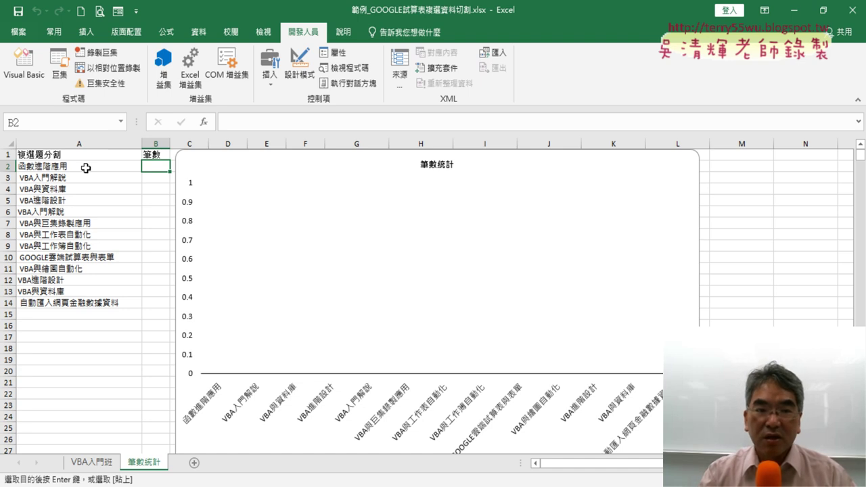
left_click(85, 167)
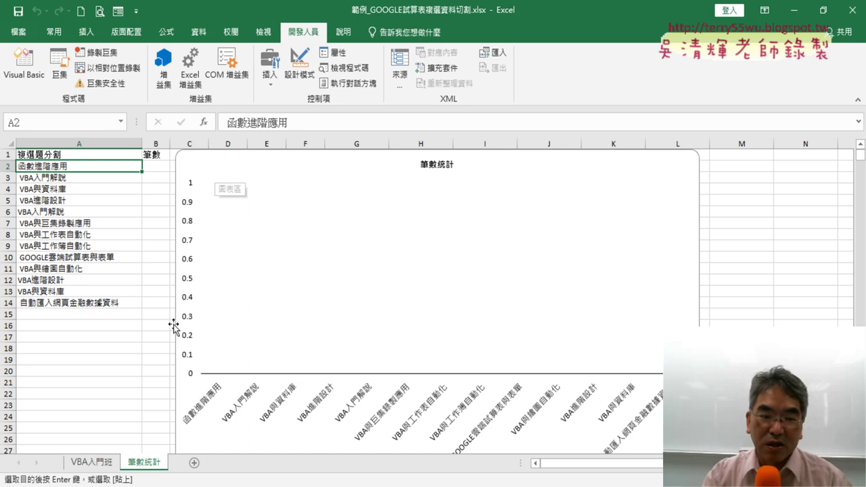
Step: Return to the top of the VBA入門班 sheet and select the column G header cell
left_click(91, 462)
scroll(602, 284, "up", 5)
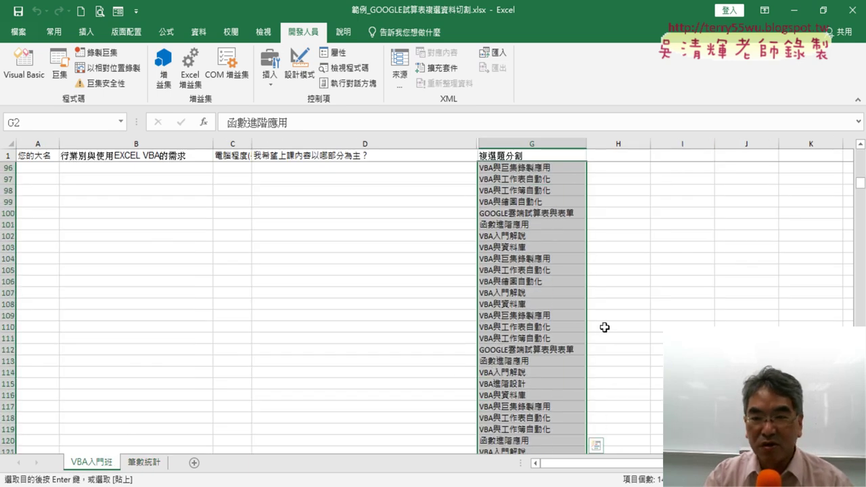
scroll(624, 332, "up", 5)
scroll(623, 332, "up", 6)
scroll(628, 329, "up", 5)
scroll(628, 329, "up", 8)
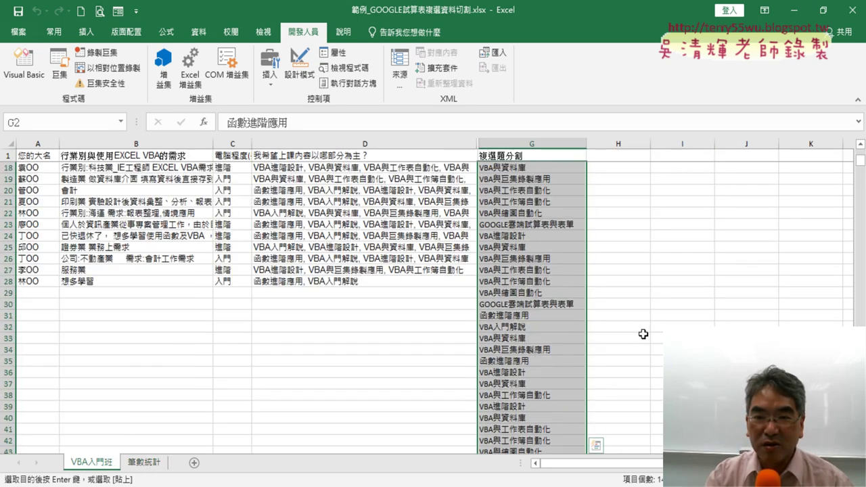
scroll(609, 284, "up", 3)
left_click(543, 157)
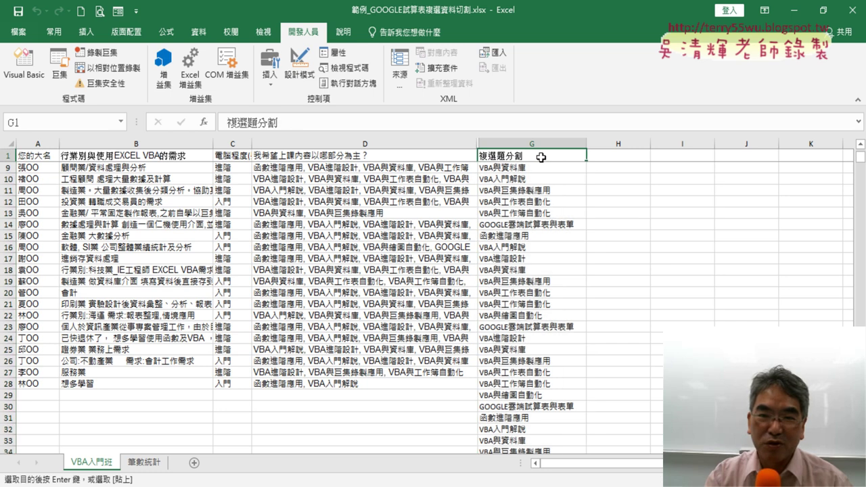
Step: Sort the sheet by column G descending and select the repeated 函數進階應用 cells G2:G17
left_click(199, 31)
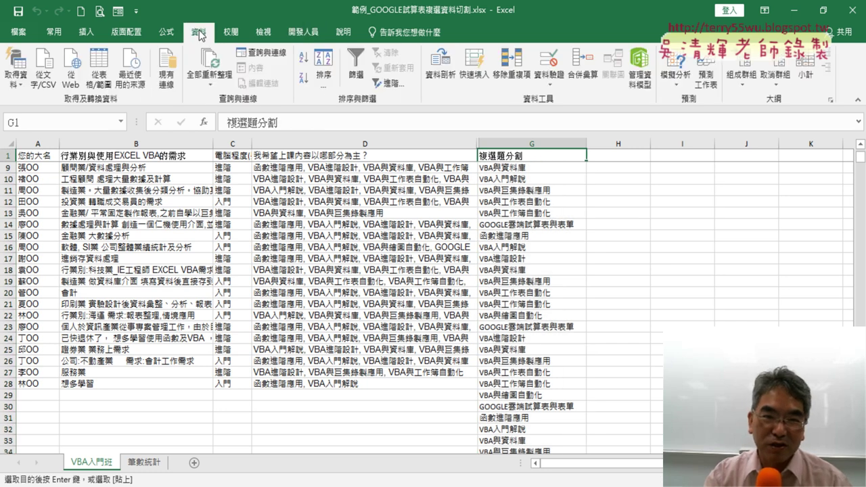
left_click(304, 80)
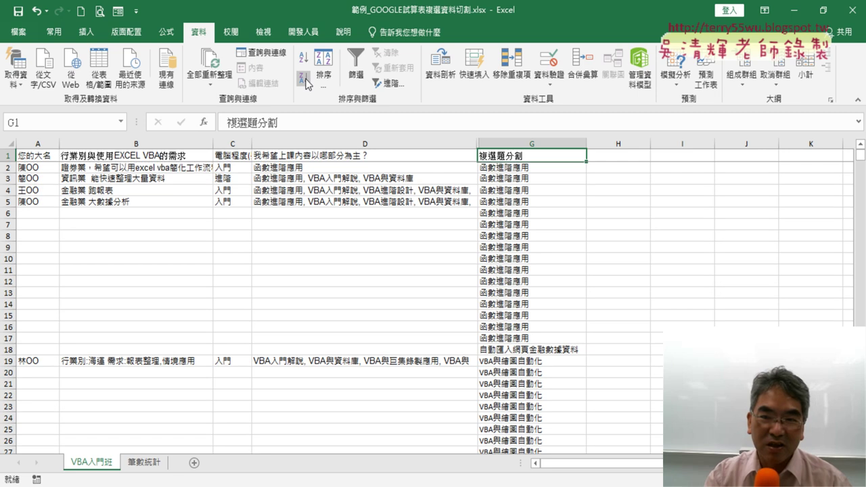
left_click_drag(543, 167, 549, 336)
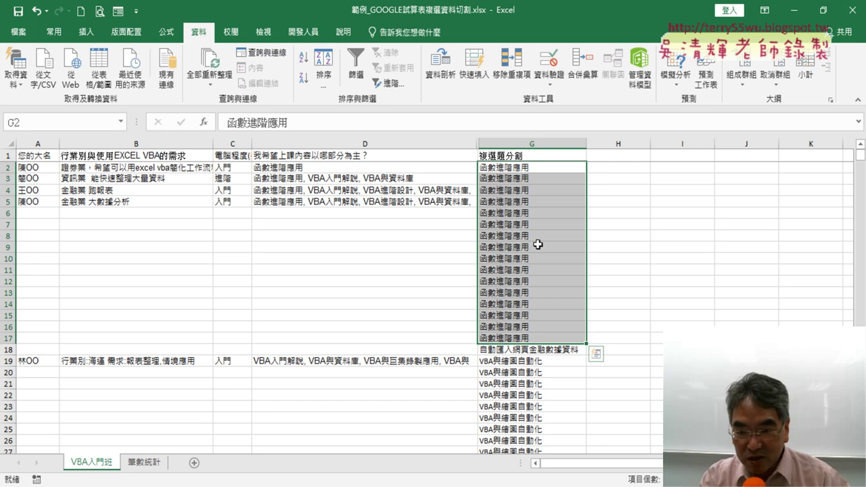
Step: Scroll through the sorted data, then undo the change in column G
scroll(551, 250, "down", 5)
scroll(544, 260, "down", 2)
scroll(543, 261, "down", 3)
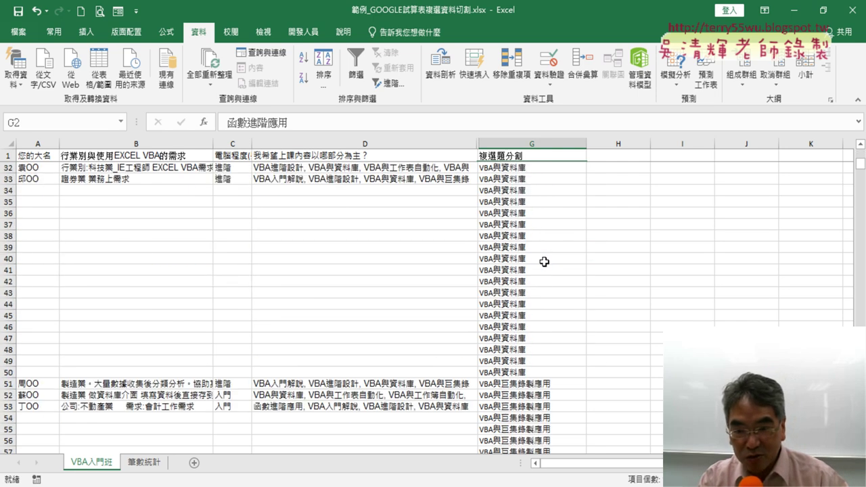
scroll(544, 261, "down", 2)
scroll(544, 261, "down", 3)
scroll(545, 260, "down", 3)
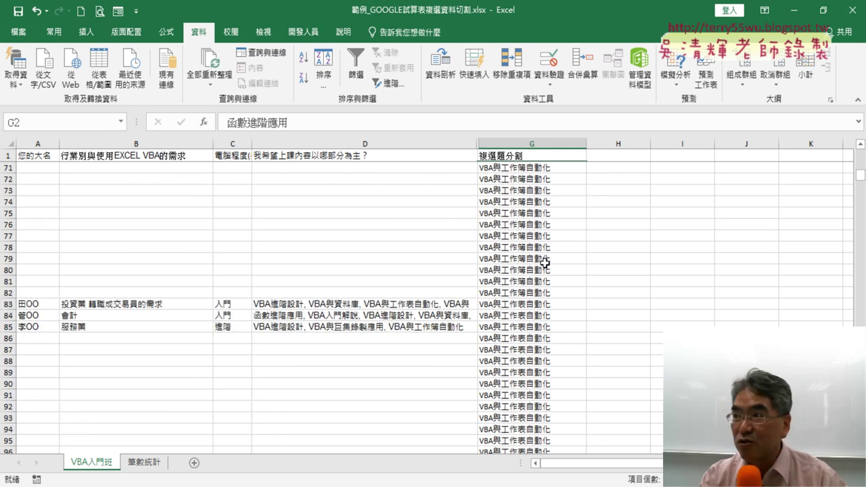
scroll(545, 259, "up", 8)
scroll(547, 259, "up", 10)
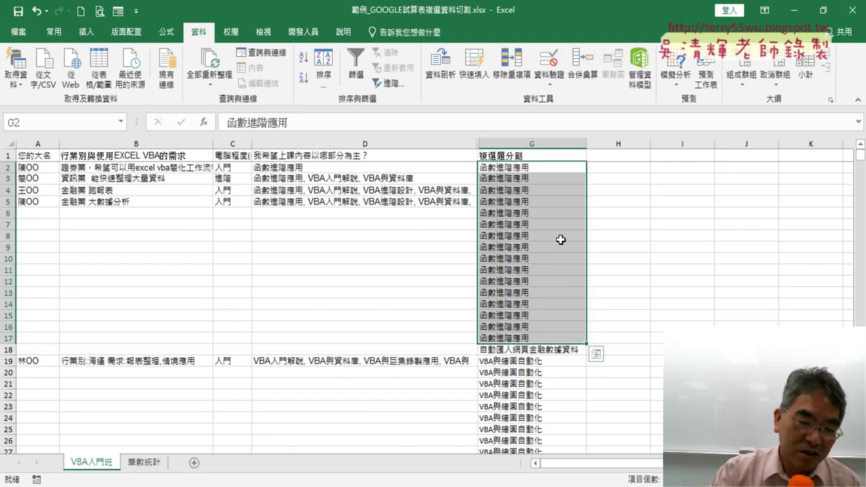
key("ctrl+z")
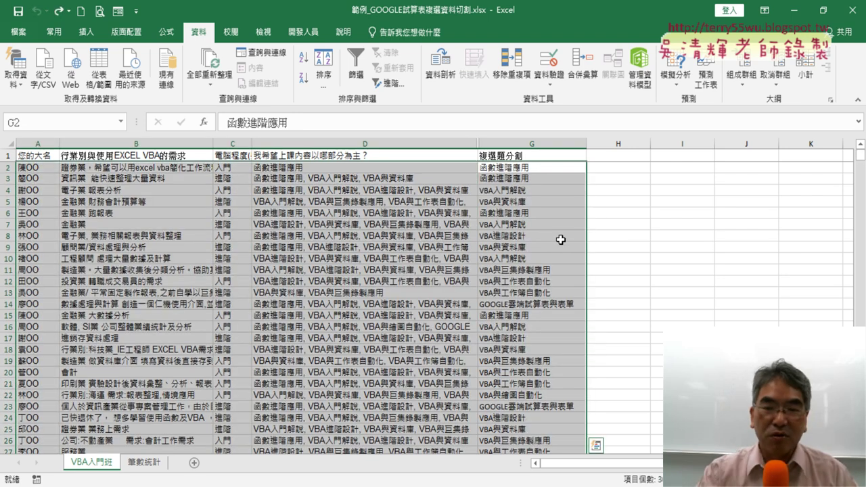
Step: Start a formula in B2 of 筆數統計 and pick COUNTIF from the 統計 function category
left_click(151, 463)
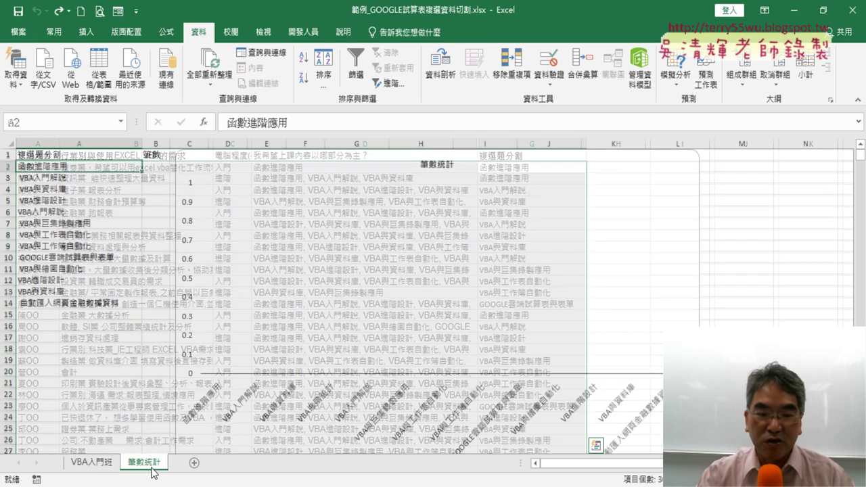
left_click(161, 169)
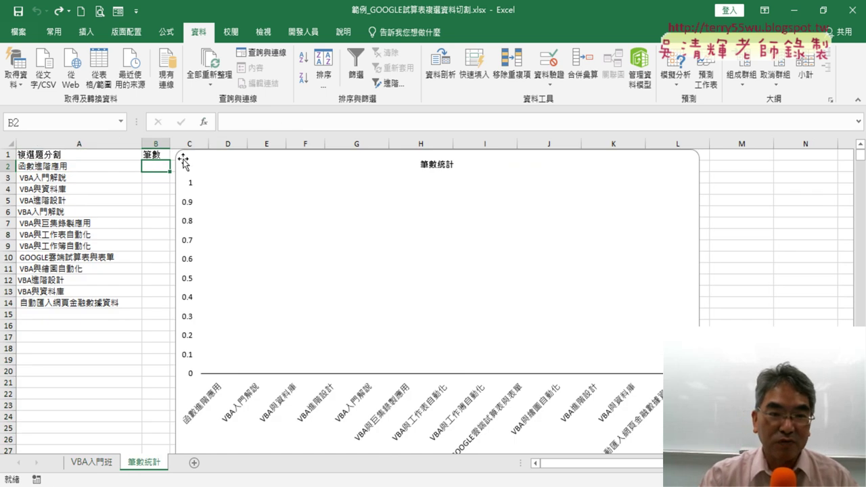
left_click(204, 123)
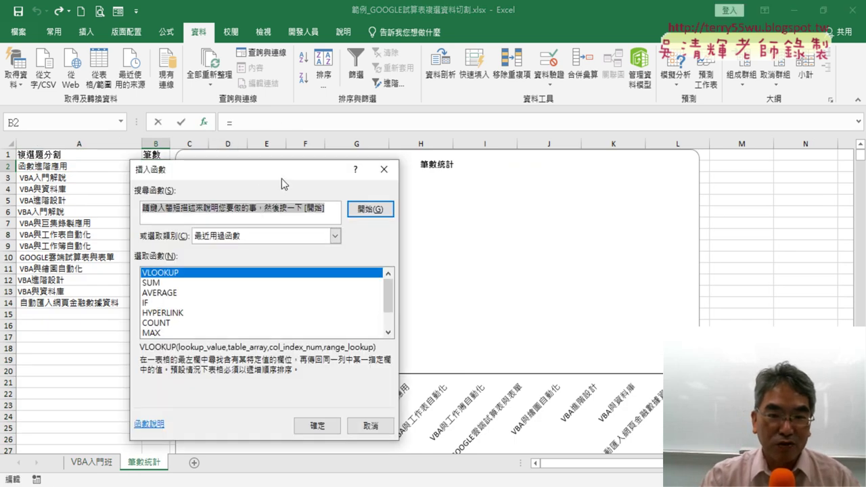
left_click_drag(281, 178, 453, 61)
left_click(435, 117)
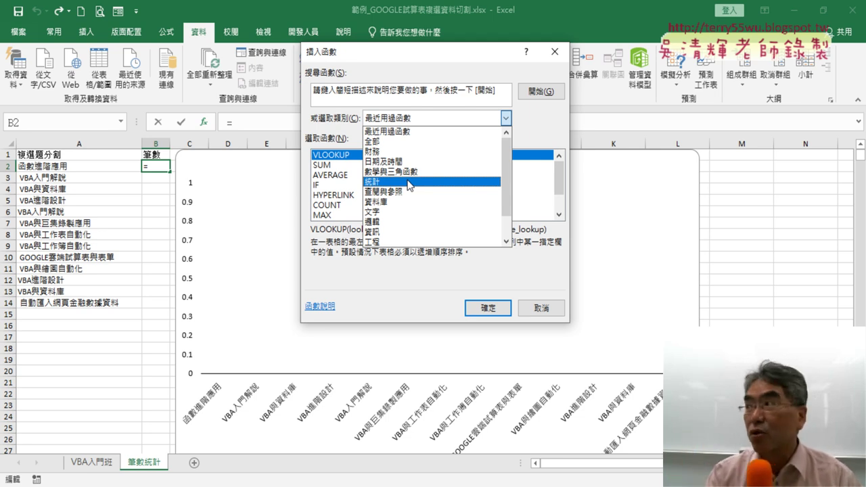
left_click(408, 183)
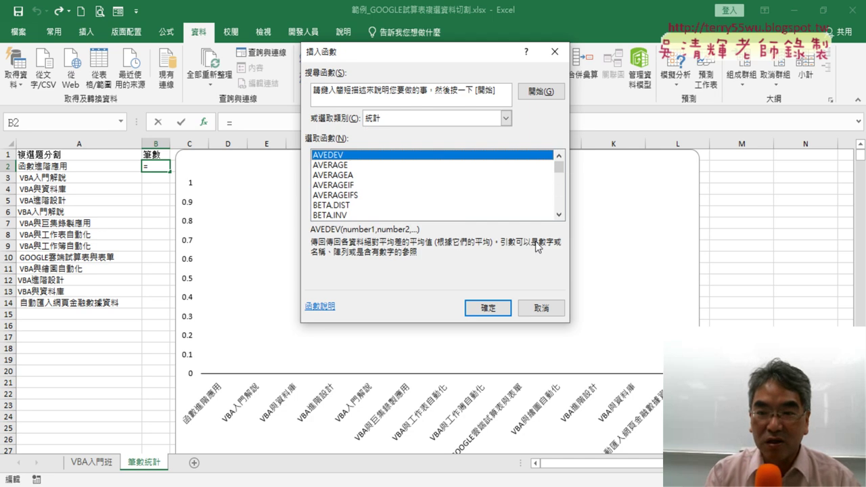
left_click(559, 214)
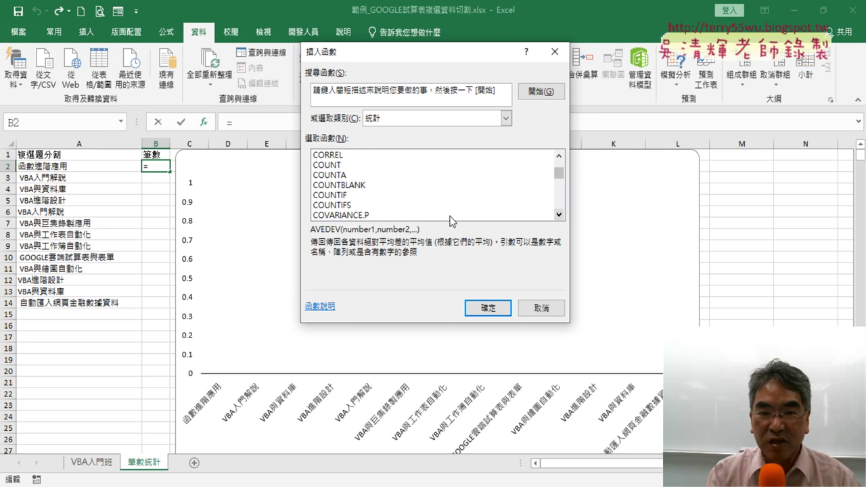
left_click_drag(561, 215, 338, 200)
left_click(338, 195)
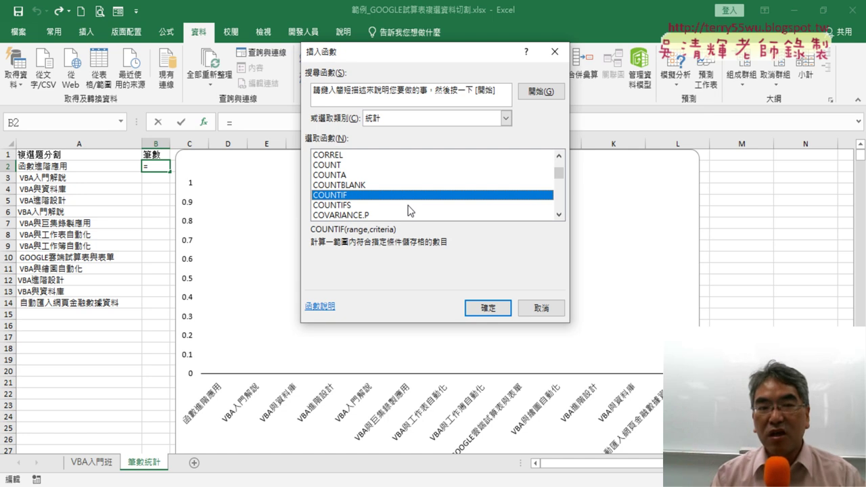
Step: Set the COUNTIF range to VBA入門班!G$2:G$141 with rows locked
left_click(487, 308)
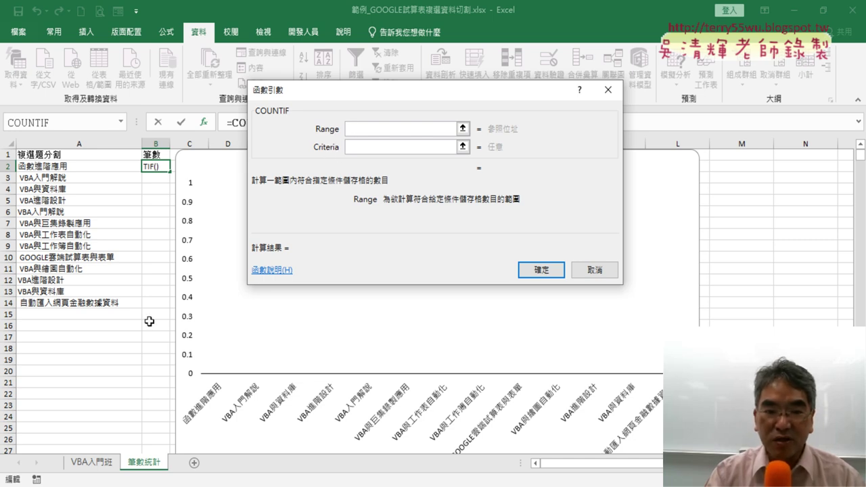
left_click(91, 463)
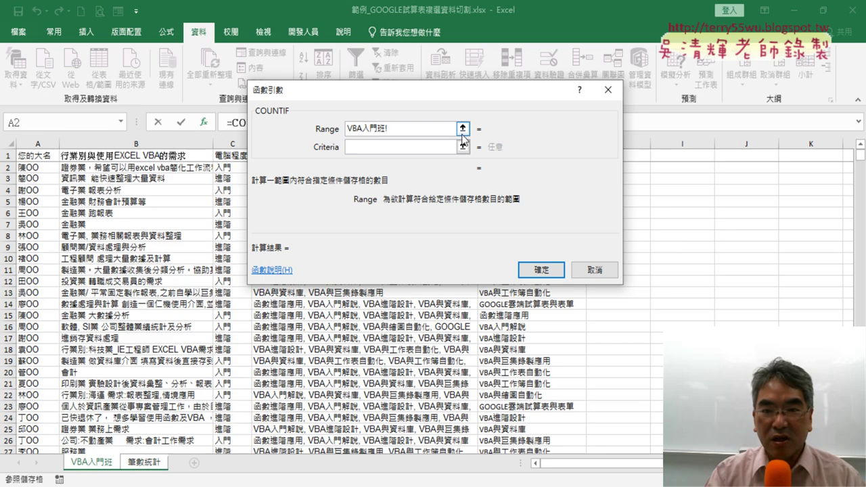
left_click_drag(463, 93, 228, 100)
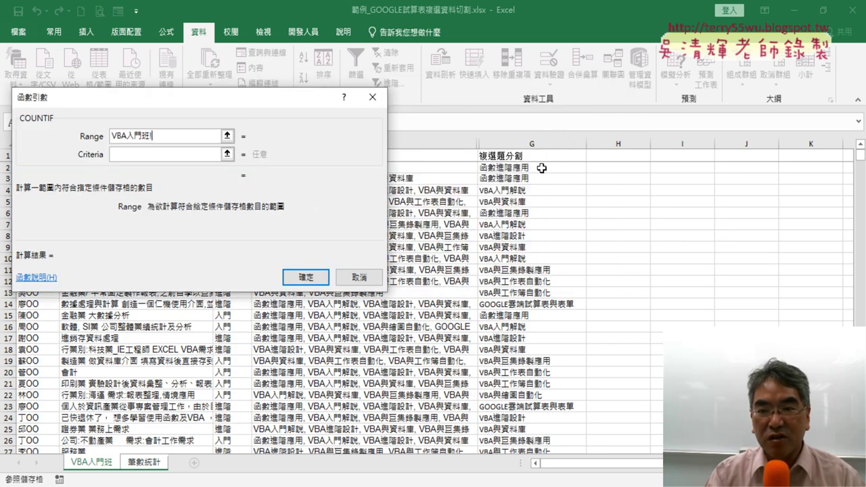
left_click(541, 169)
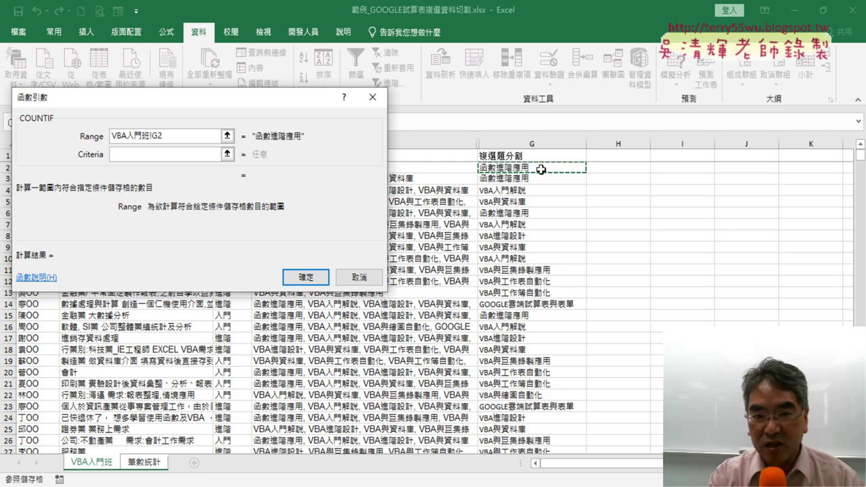
key("ctrl+shift+Down")
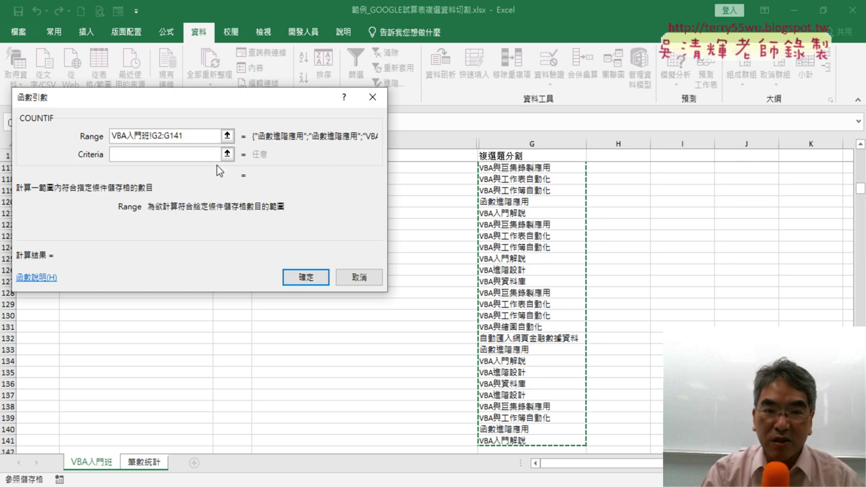
left_click(159, 136)
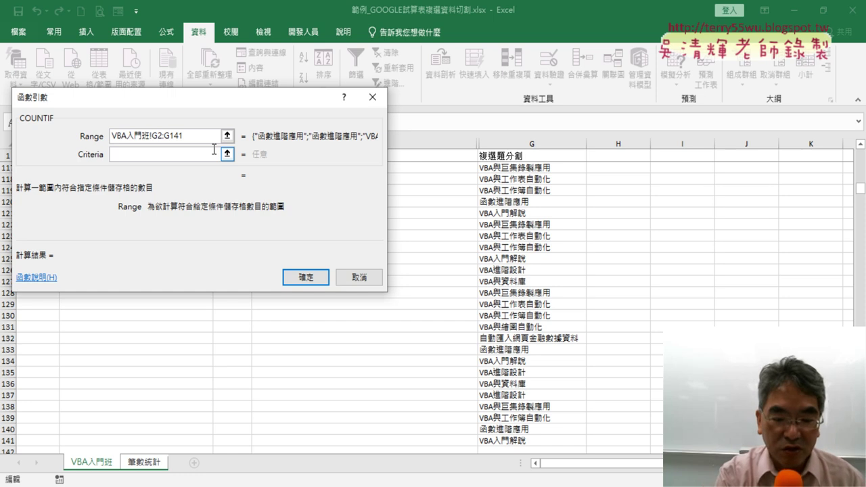
type("$")
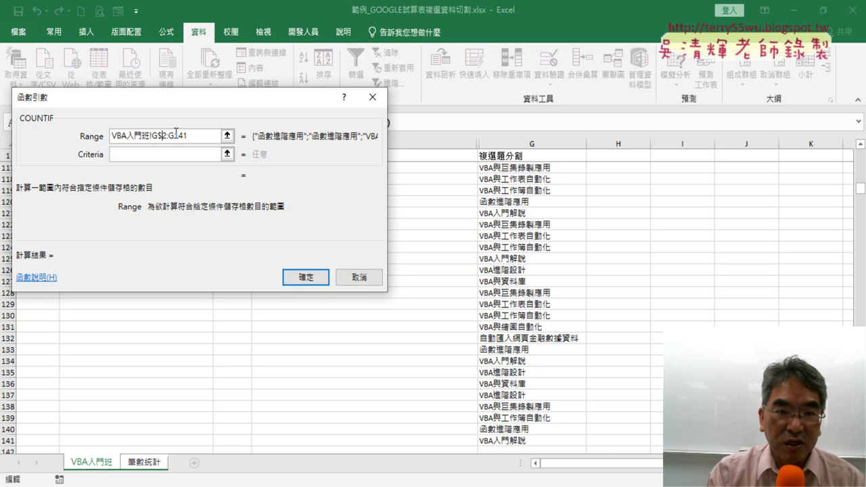
key("Right")
key("Right")
key("Right")
type("$")
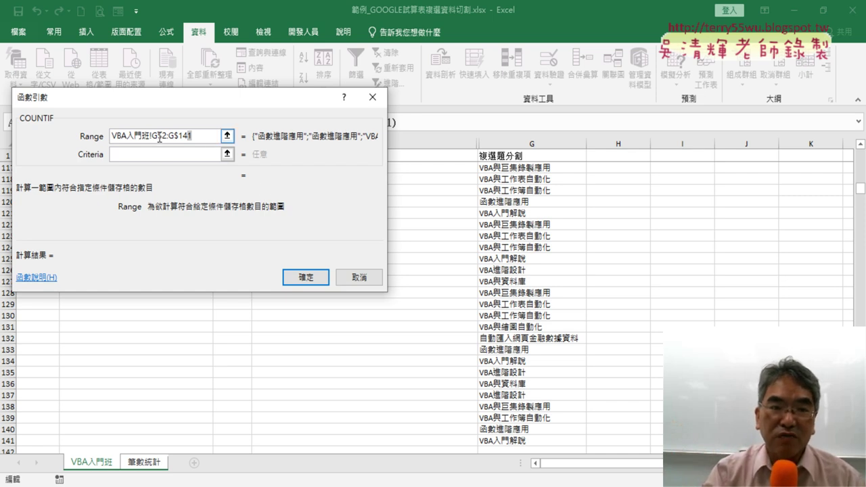
Step: Use A2 as the COUNTIF criteria and confirm the formula in B2, returning 16
left_click(132, 154)
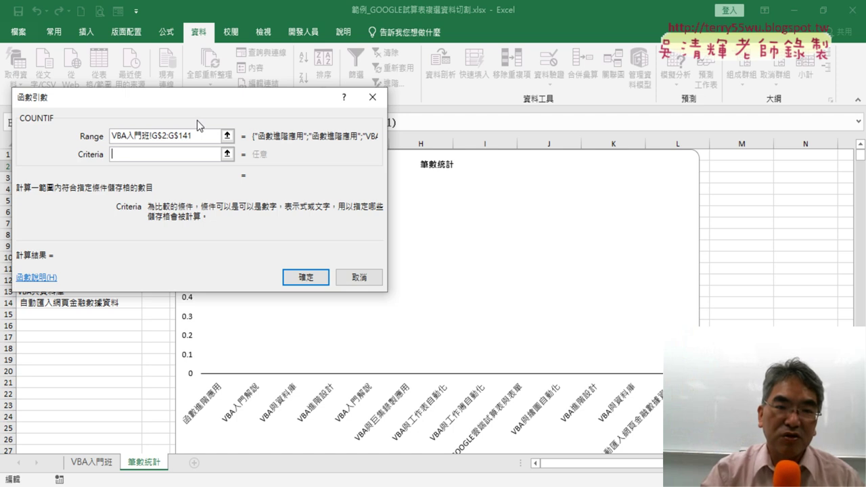
mouse_move(214, 111)
left_mouse_down()
mouse_move(363, 100)
mouse_move(461, 113)
left_mouse_up()
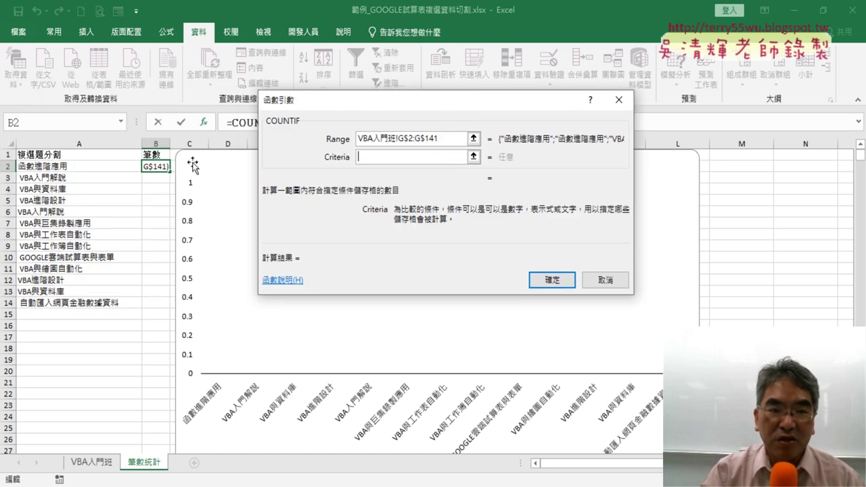
left_click(87, 170)
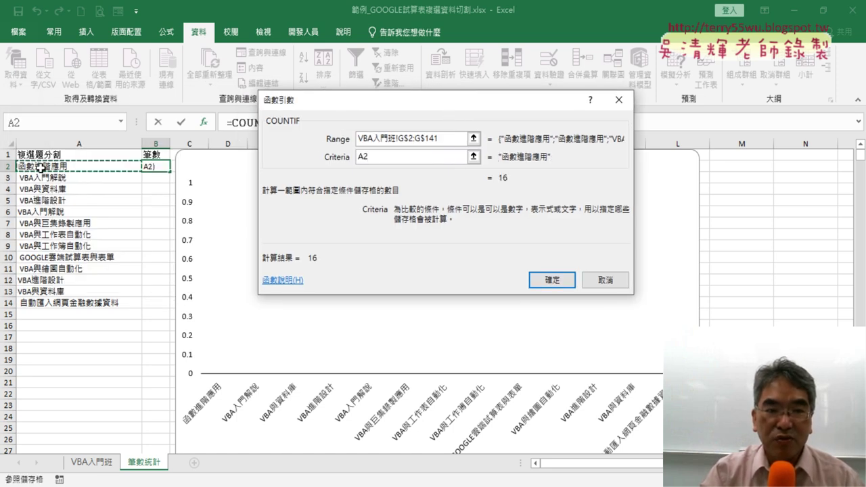
left_click(563, 279)
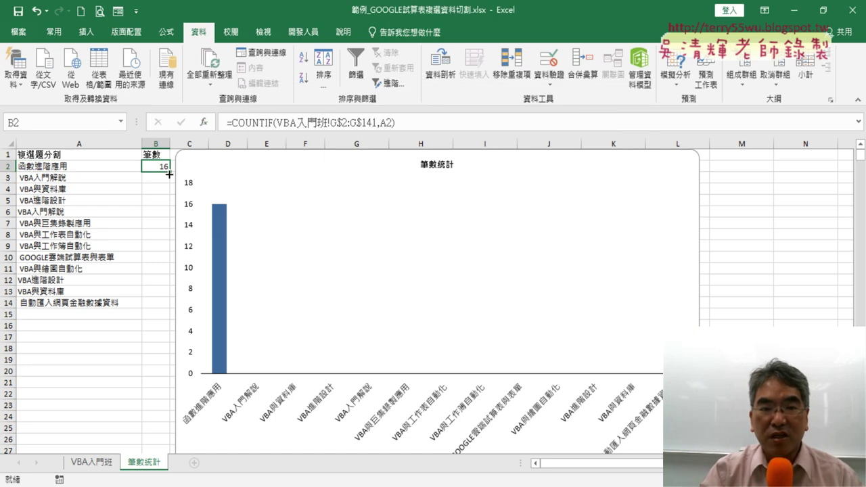
Step: Fill the COUNTIF formula down to B14 and compare categories against column G entries on VBA入門班
double_click(169, 172)
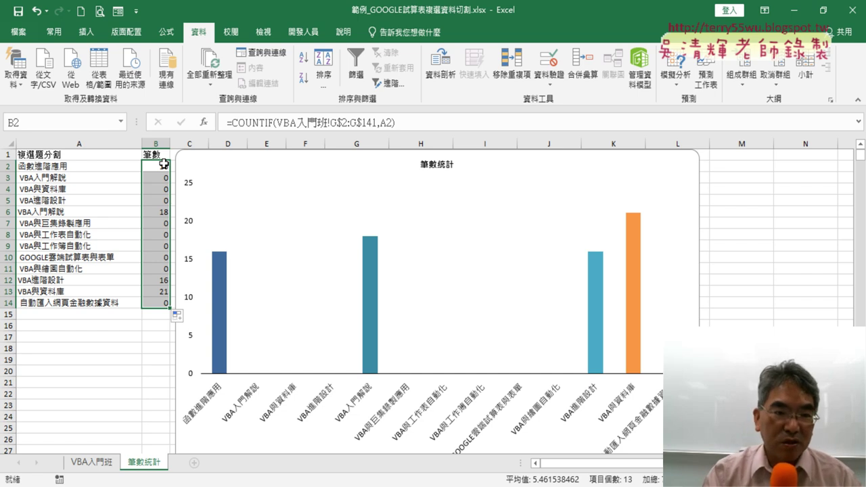
left_click(72, 183)
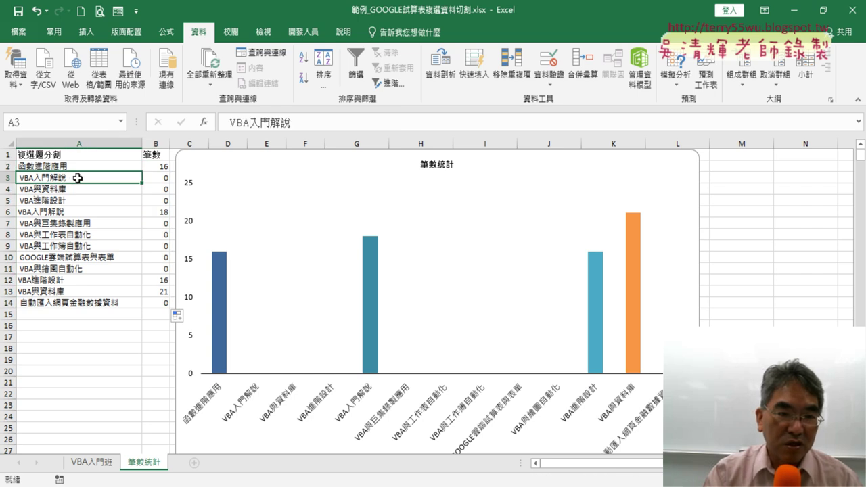
left_click(157, 177)
left_click(92, 462)
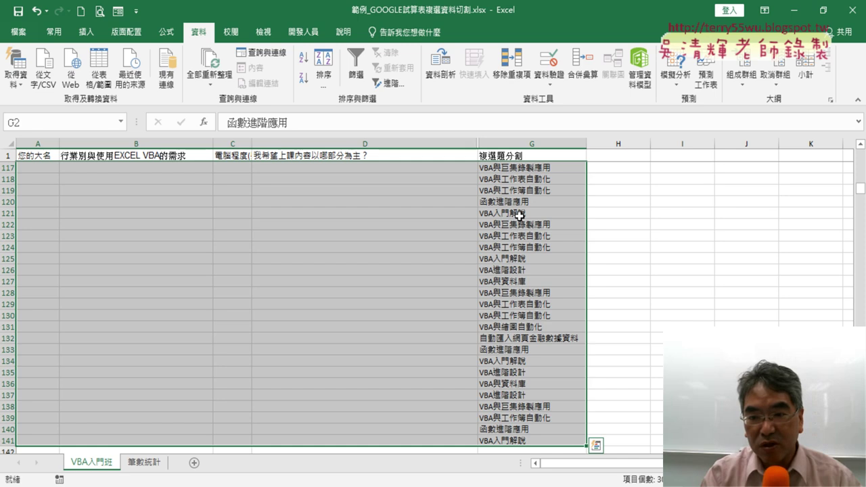
left_click(518, 261)
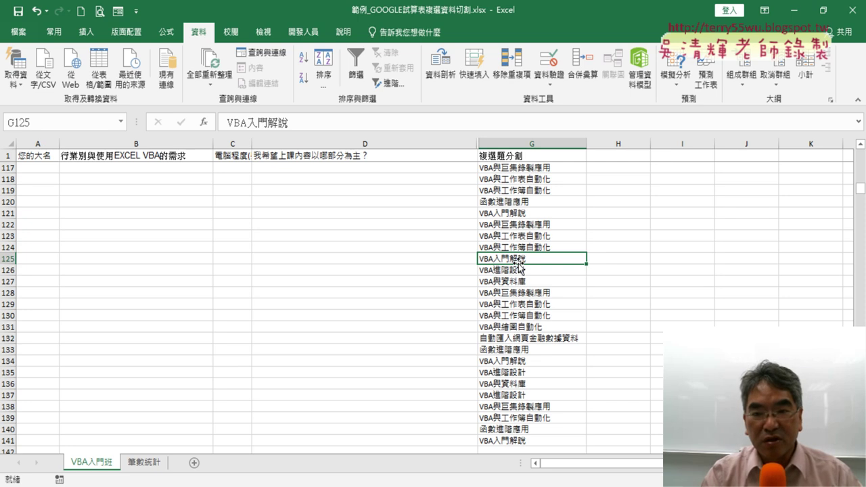
left_click(534, 214)
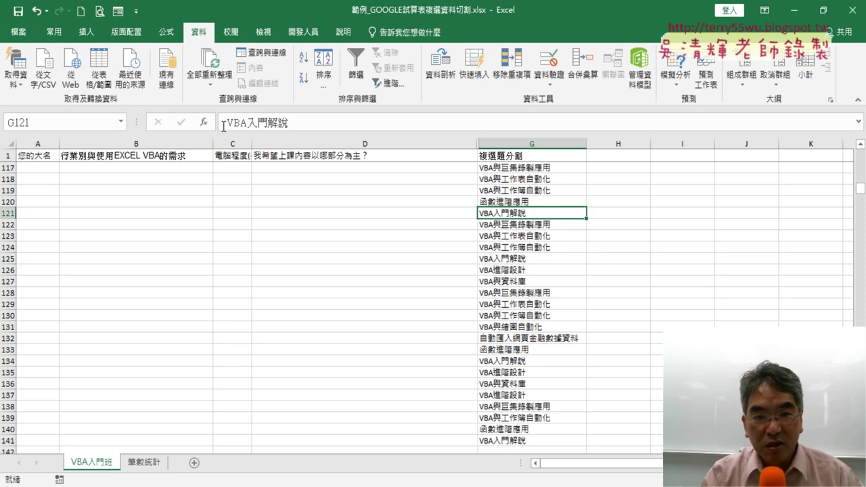
left_click(146, 463)
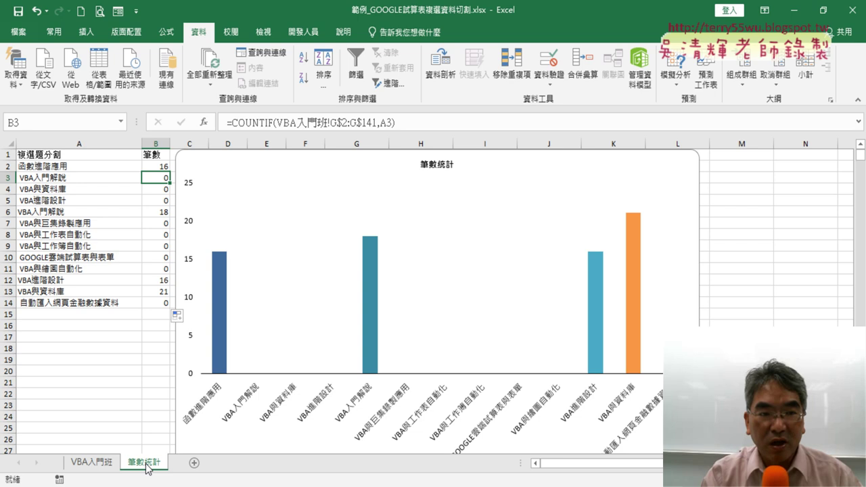
left_click(85, 178)
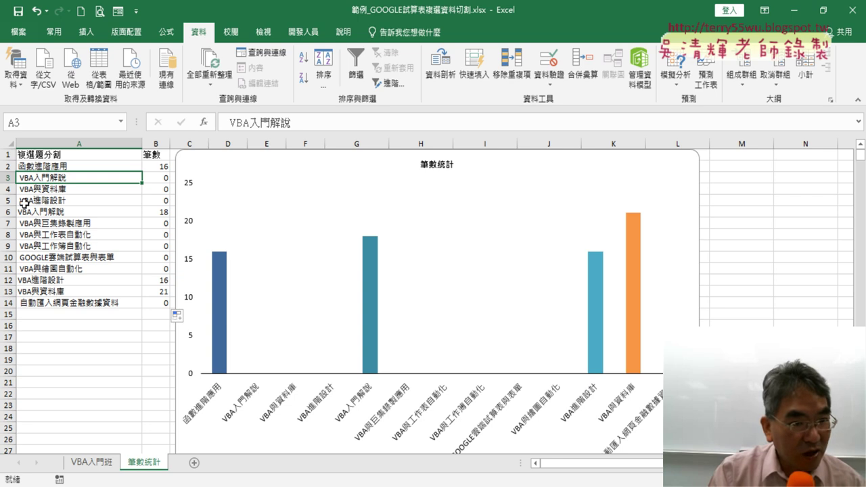
left_click(222, 123)
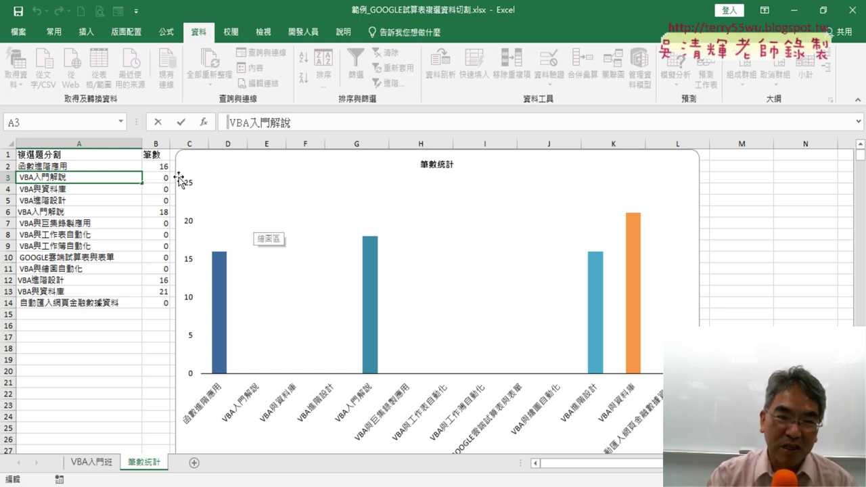
left_click(162, 167)
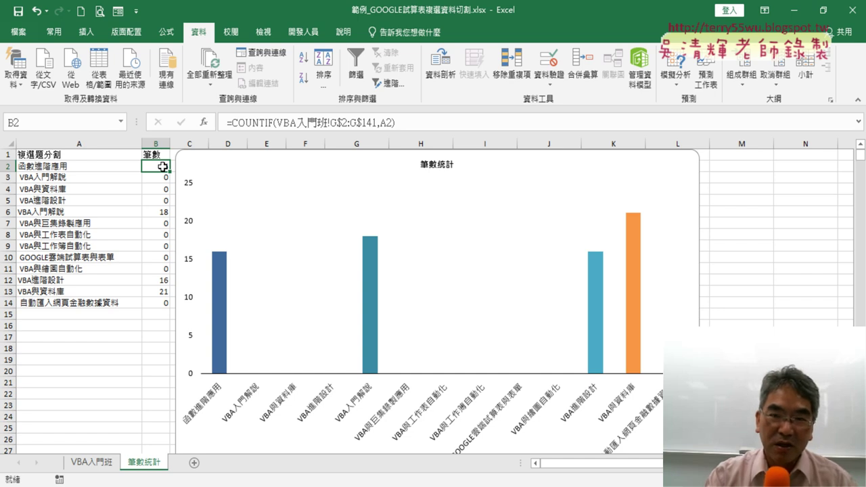
left_click(32, 179)
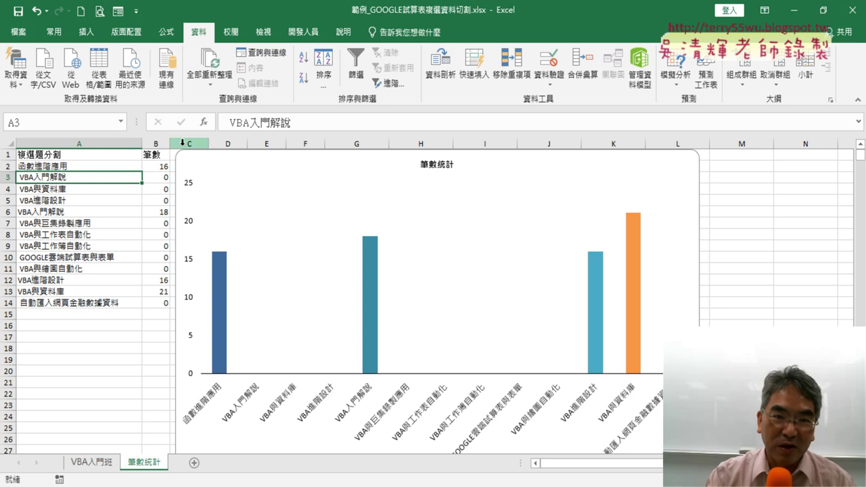
left_click(230, 122)
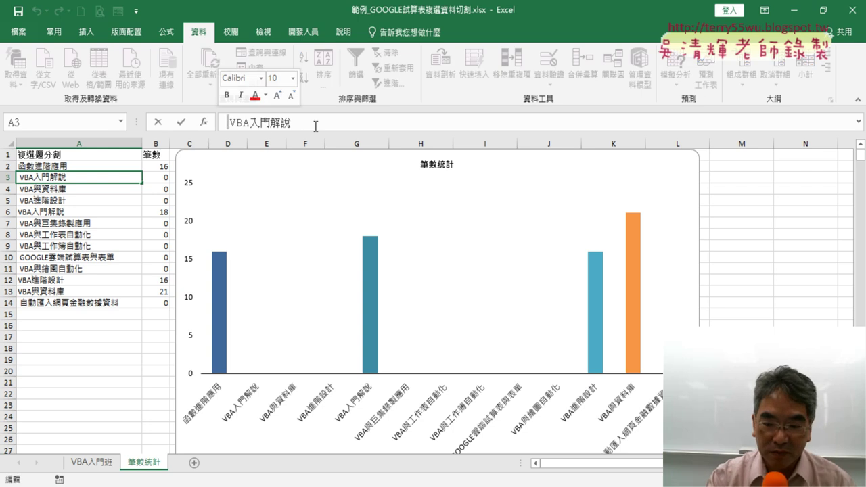
key("Delete")
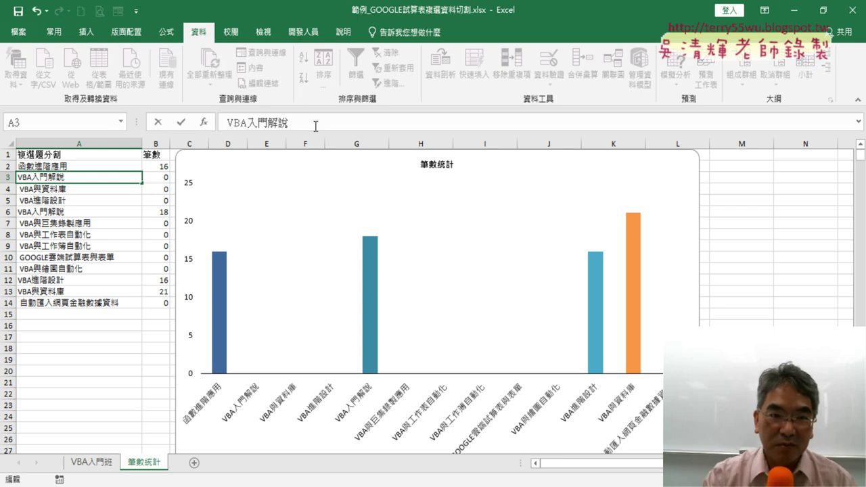
left_click(181, 122)
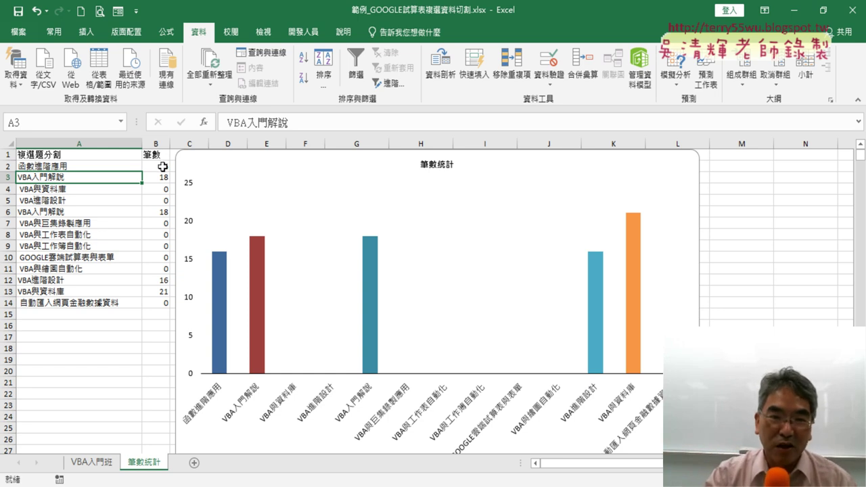
key("ctrl+z")
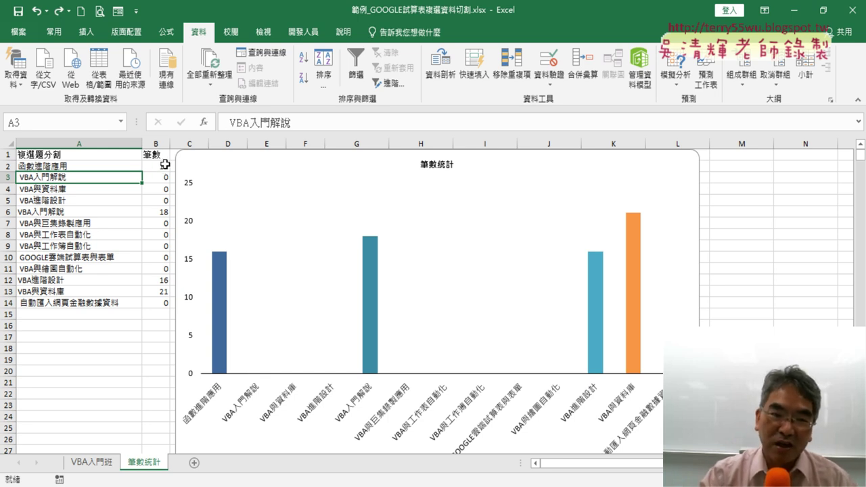
left_click(163, 164)
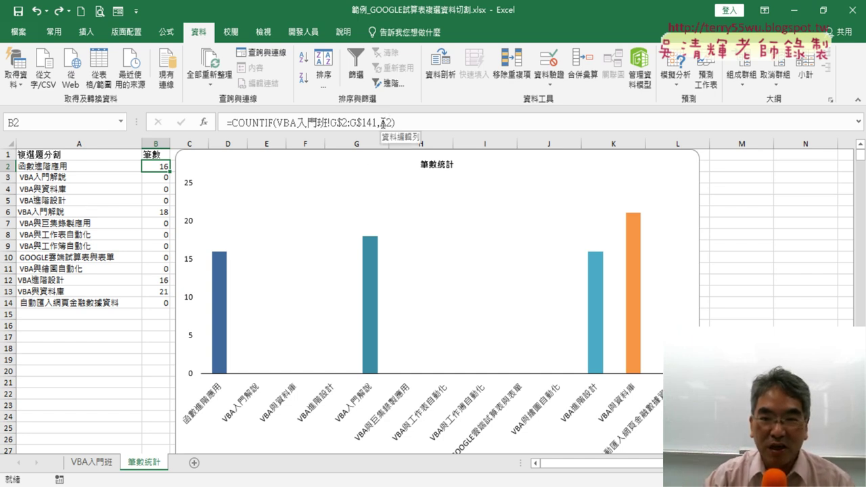
left_click(260, 125)
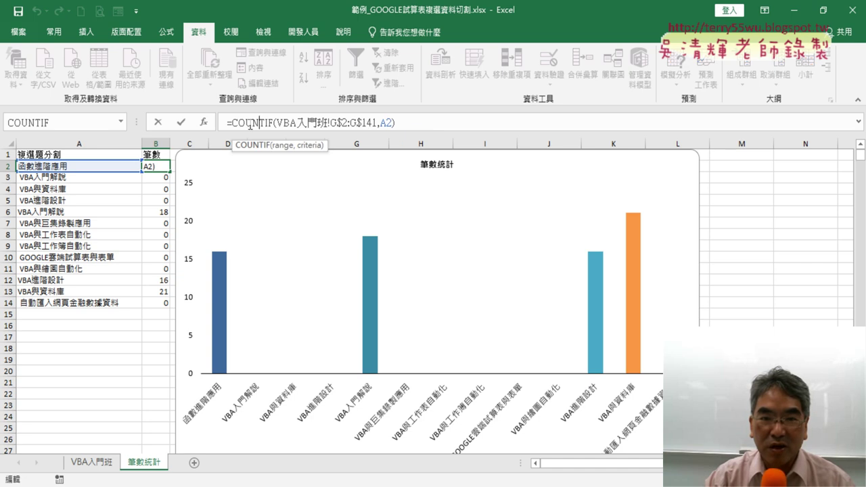
left_click(203, 122)
left_click_drag(392, 102, 504, 103)
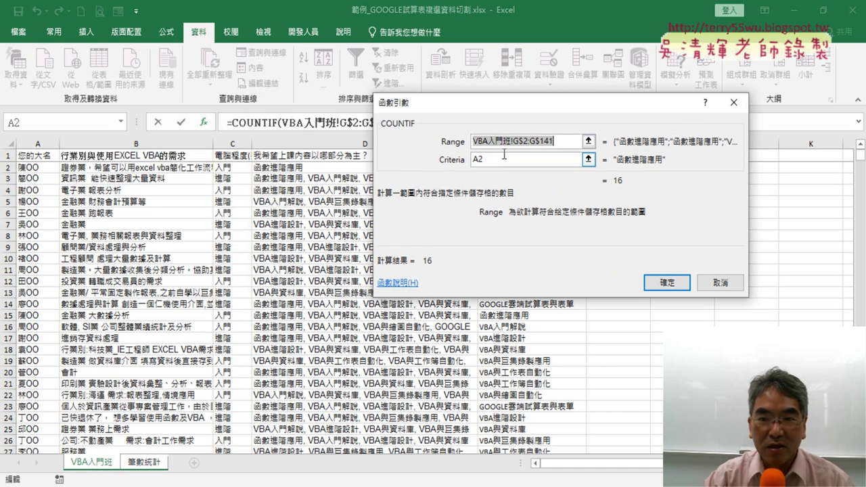
left_click(504, 158)
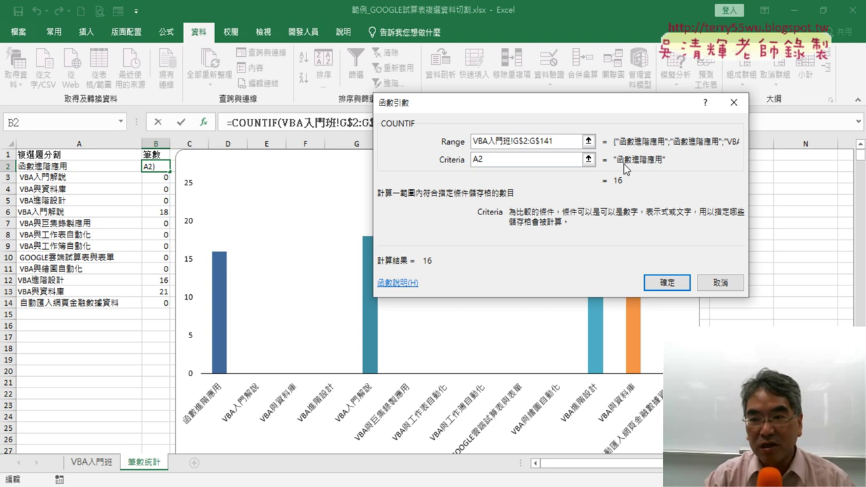
left_click(685, 281)
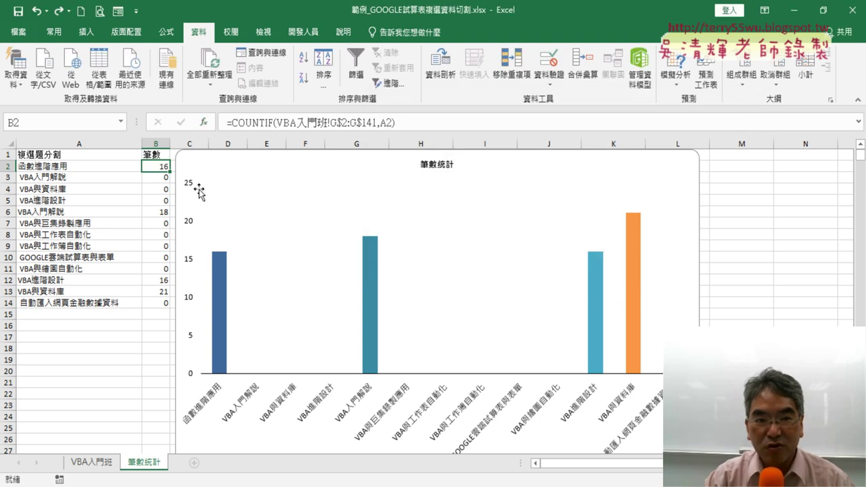
left_click(159, 180)
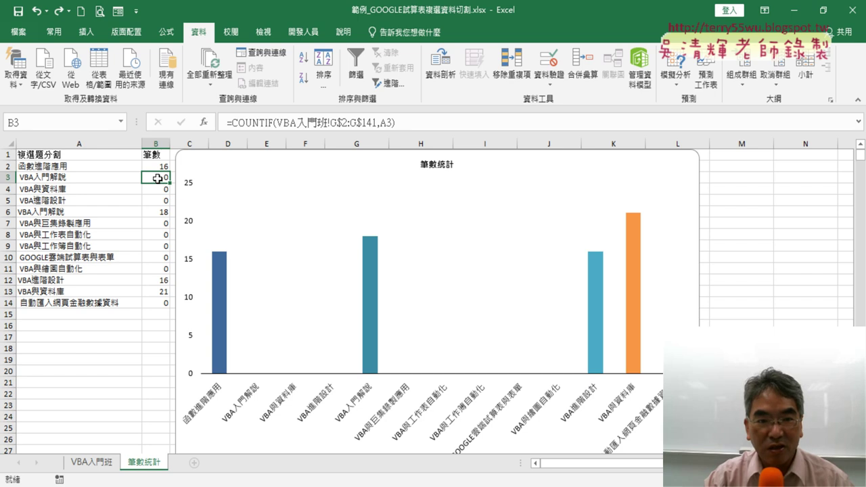
left_click(242, 129)
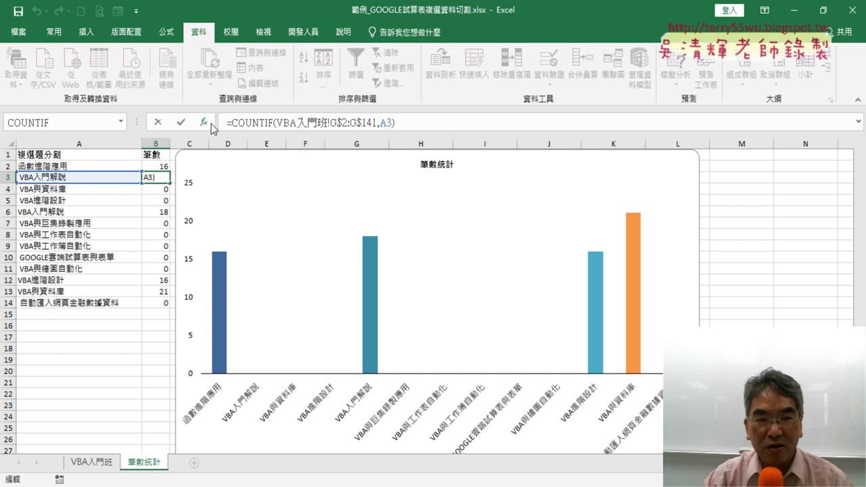
left_click(203, 122)
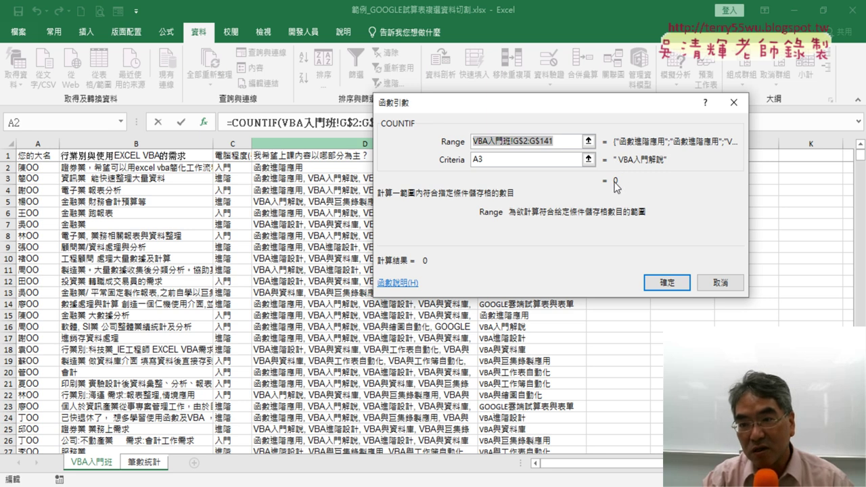
left_click(476, 161)
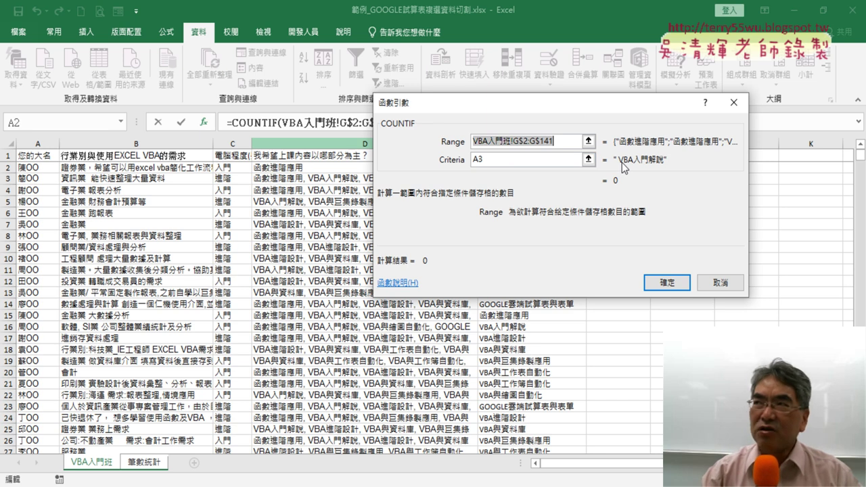
left_click(474, 160)
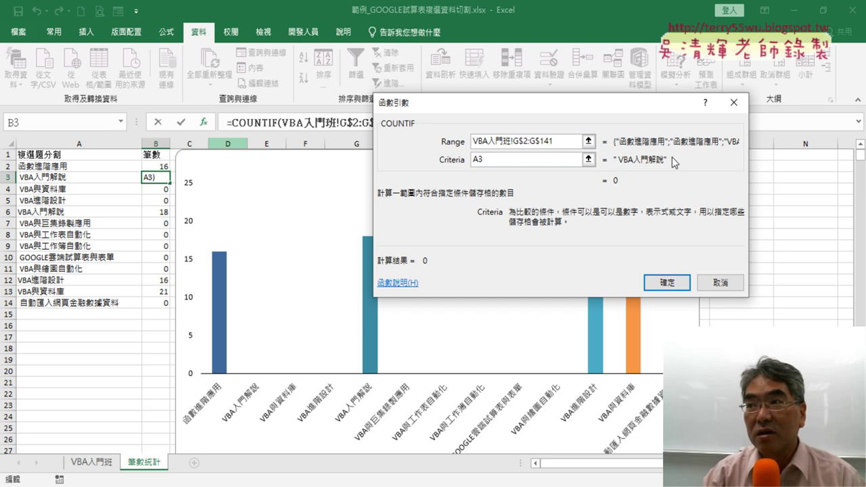
left_click(721, 282)
left_click(751, 166)
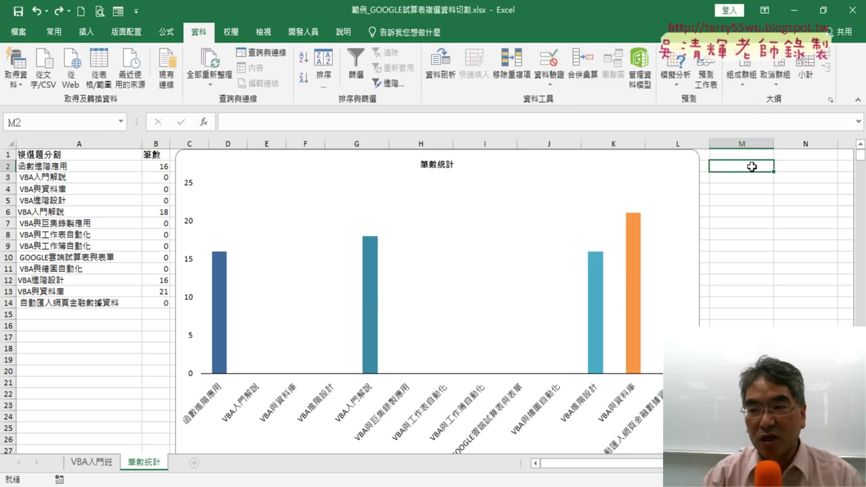
left_click(205, 123)
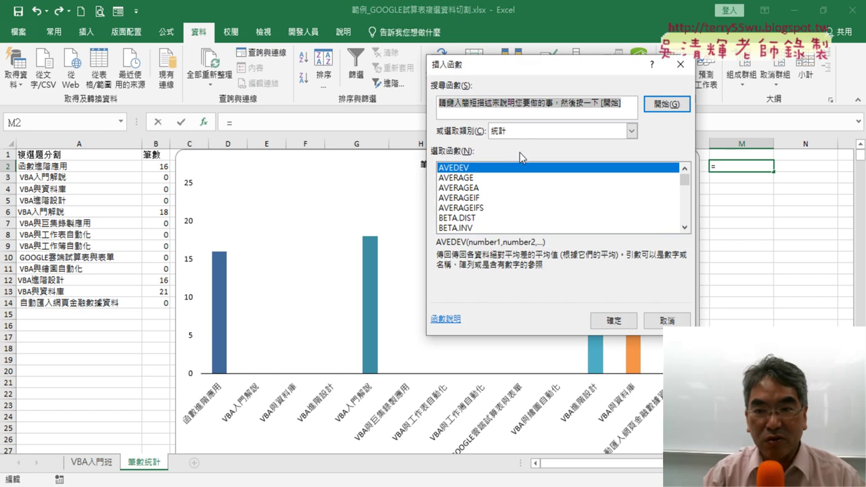
left_click(632, 131)
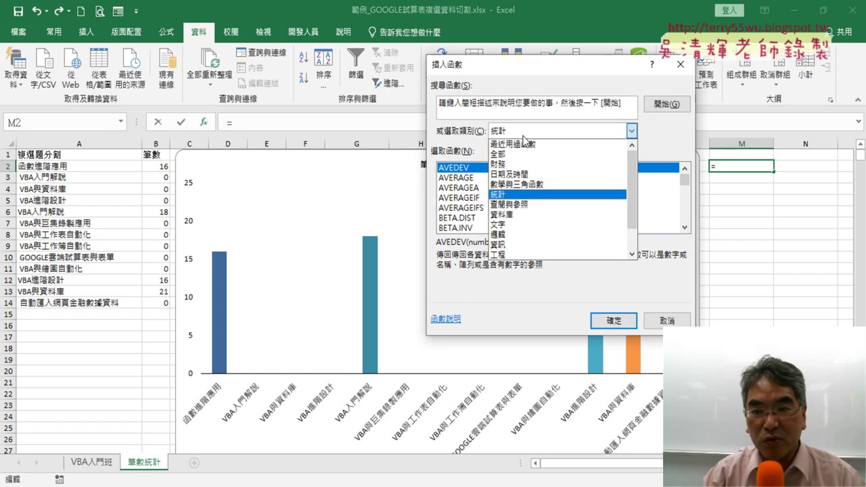
left_click(525, 224)
left_click(685, 228)
left_click(685, 228)
left_click(685, 228)
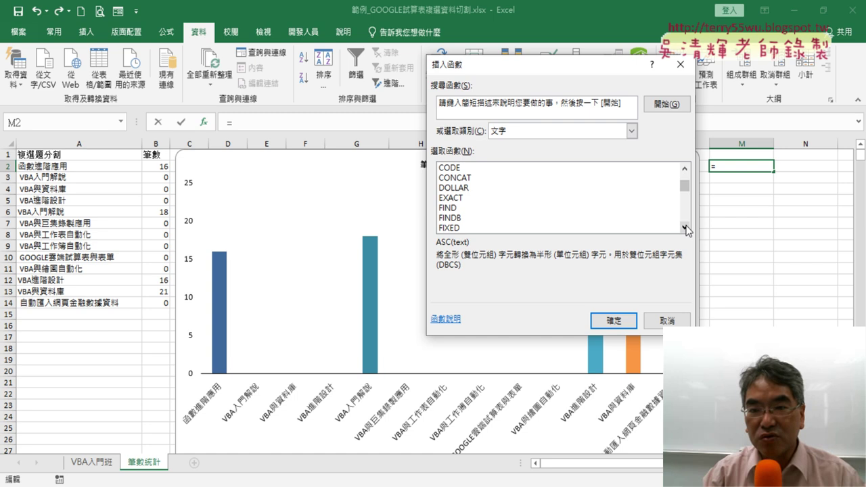
left_click(685, 228)
left_click(685, 228)
left_click(685, 228)
left_click(685, 228)
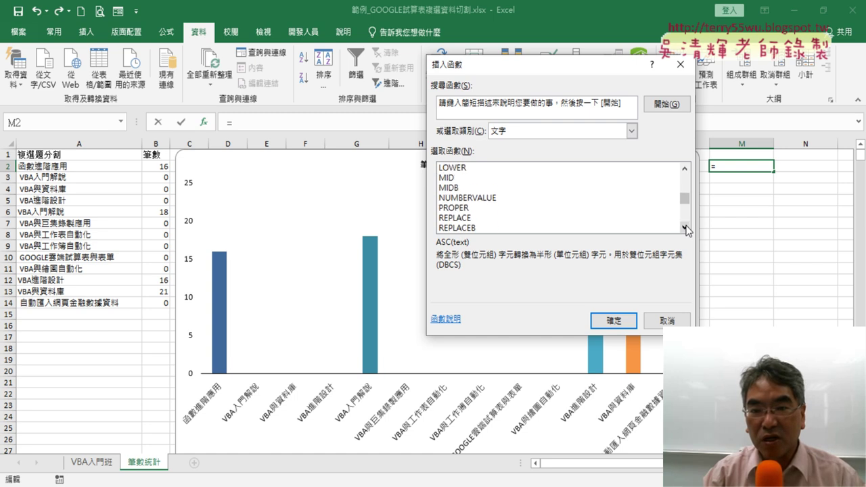
left_click(686, 228)
left_click(686, 228)
left_click(685, 228)
left_click(686, 228)
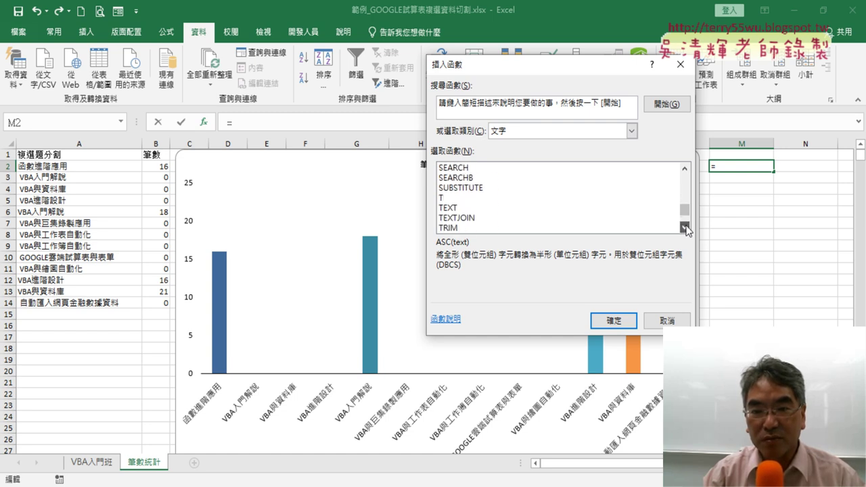
left_click(686, 228)
left_click(686, 228)
left_click(452, 210)
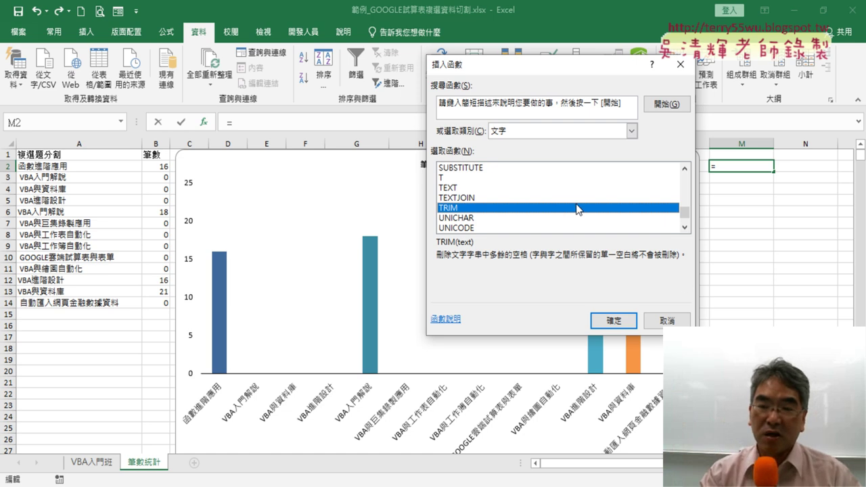
left_click(660, 321)
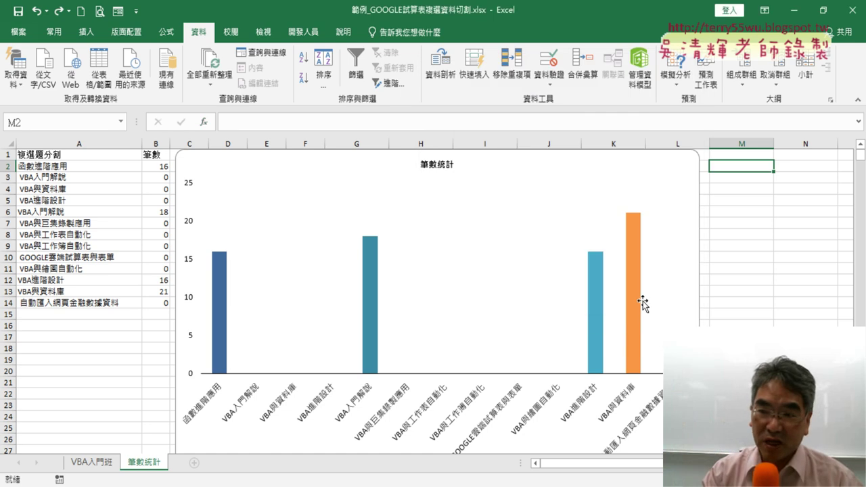
Step: Change B2's COUNTIF criteria to TRIM(A2), giving =COUNTIF(VBA入門班!G$2:G$141,TRIM(A2))
left_click(159, 168)
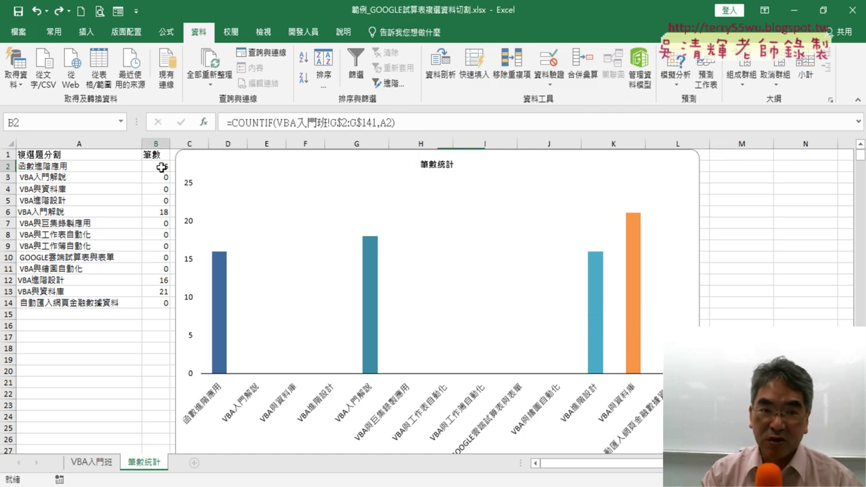
left_click(258, 124)
left_click(203, 122)
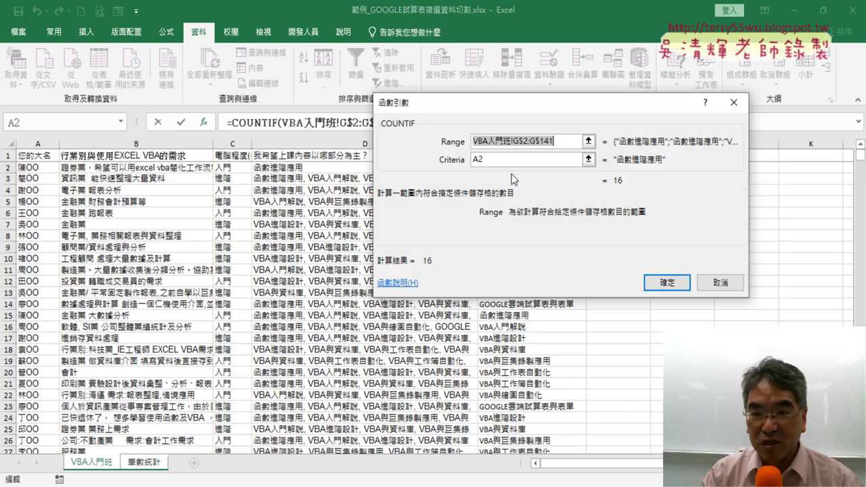
left_click(474, 160)
type("t")
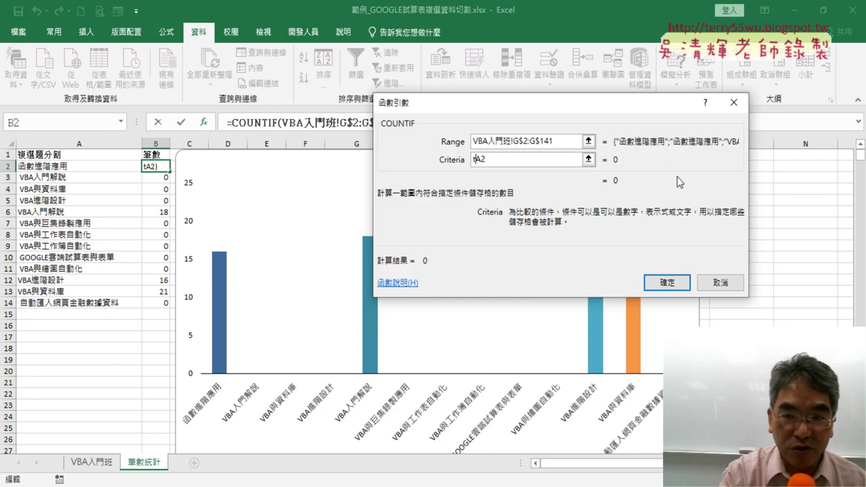
type("ri")
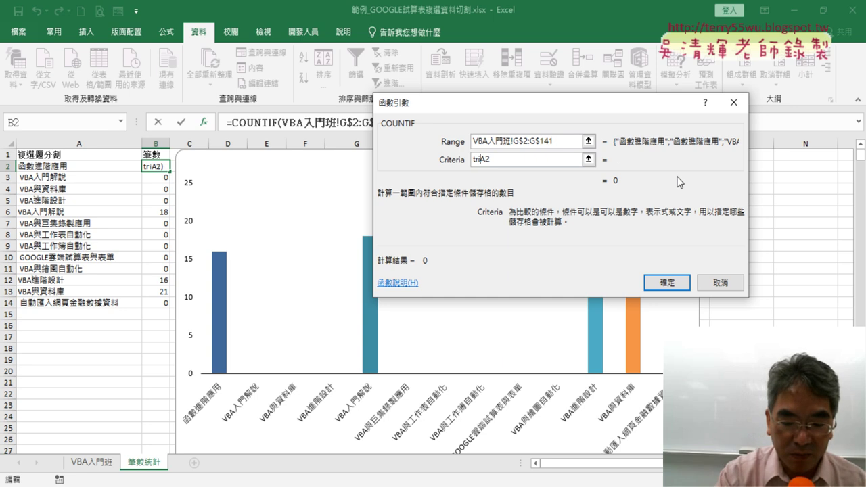
type("m(A2")
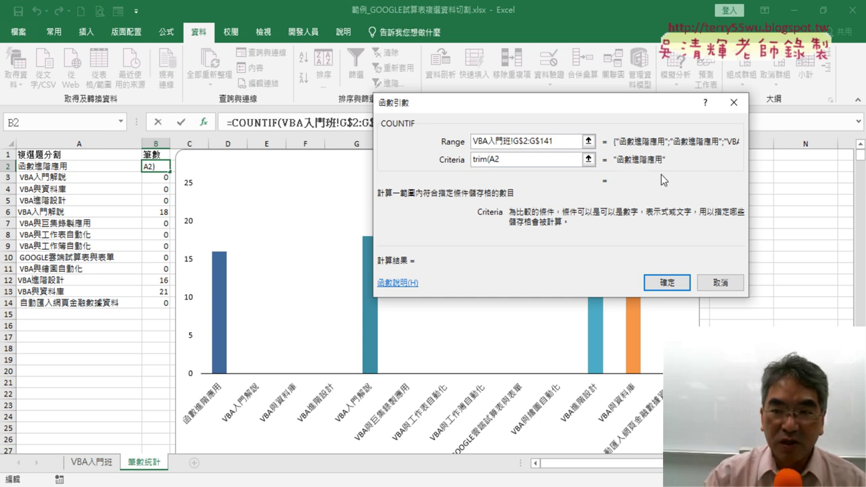
type(")")
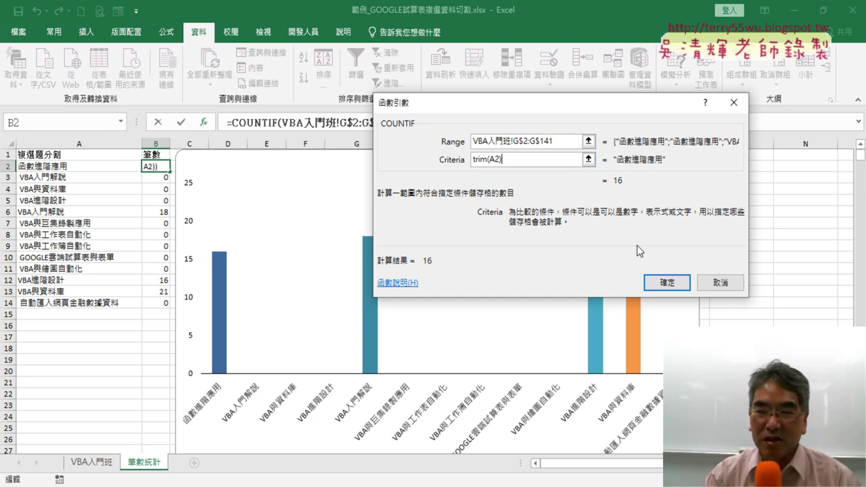
left_click(683, 286)
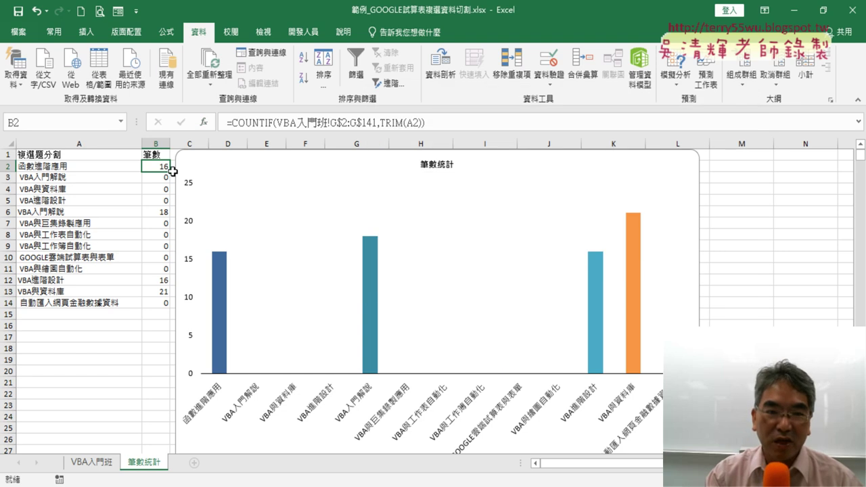
Step: Copy the TRIM-based COUNTIF down to B14 and verify the TRIM(A2) part in the formula bar
double_click(172, 172)
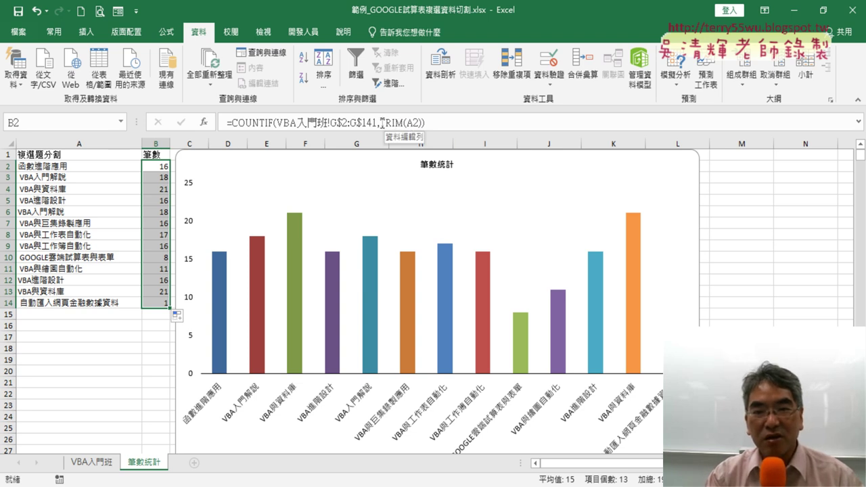
left_click_drag(379, 122, 422, 122)
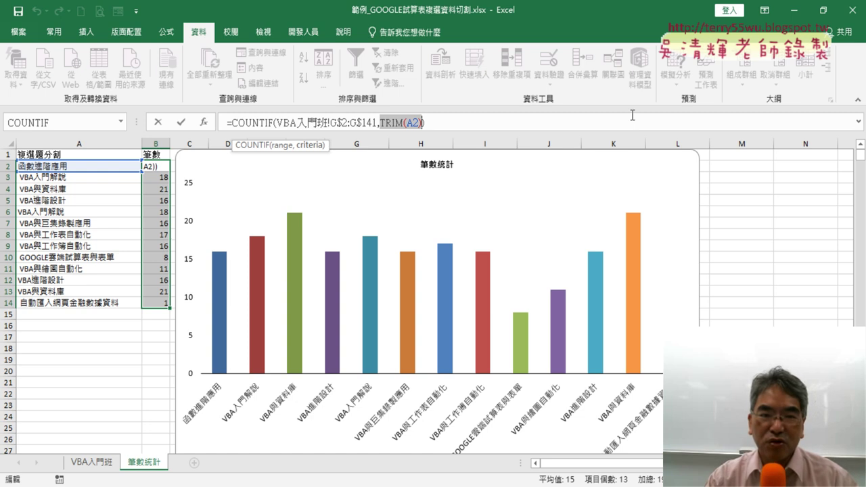
key("Return")
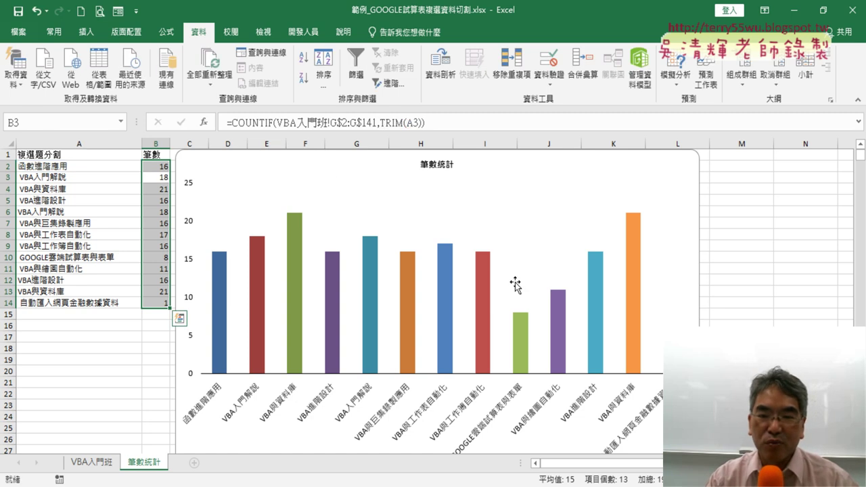
left_click(695, 169)
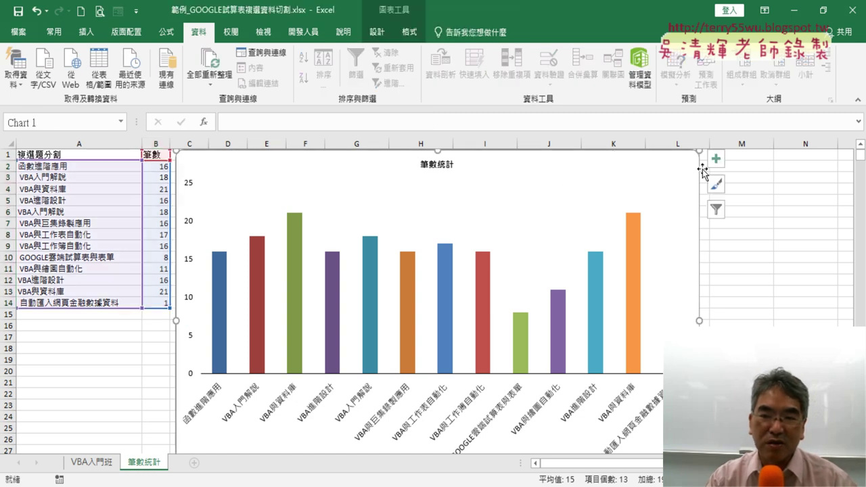
left_click(86, 32)
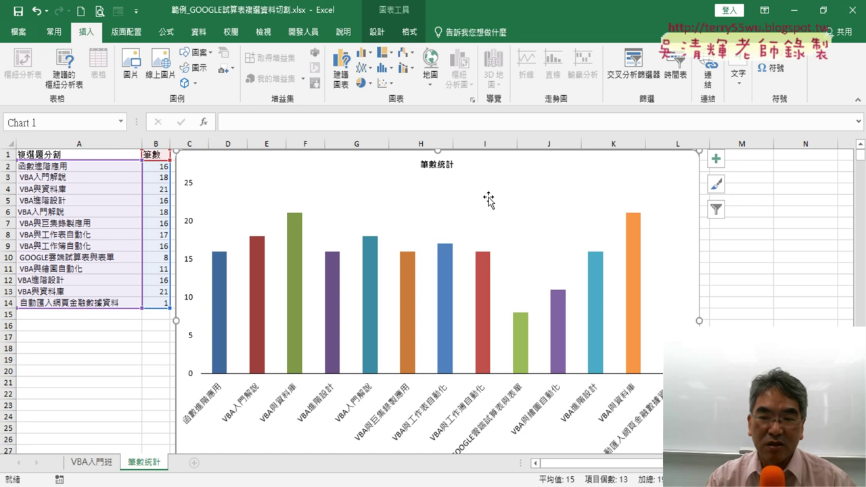
right_click(618, 158)
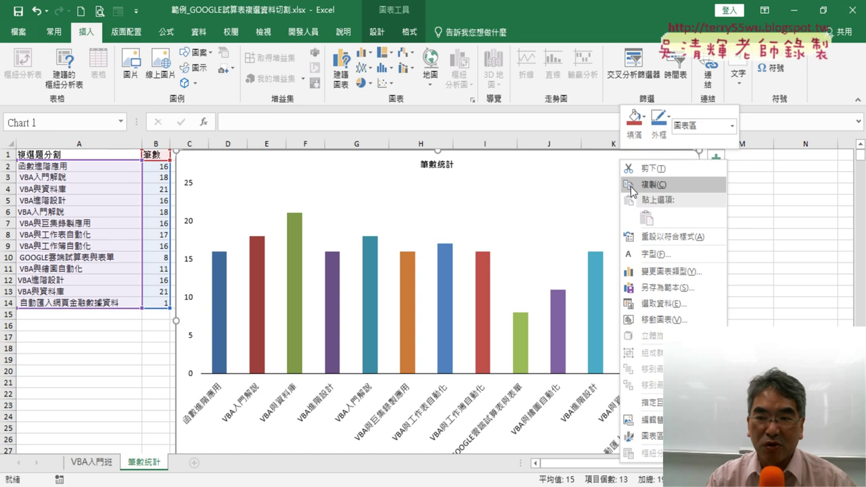
left_click(679, 305)
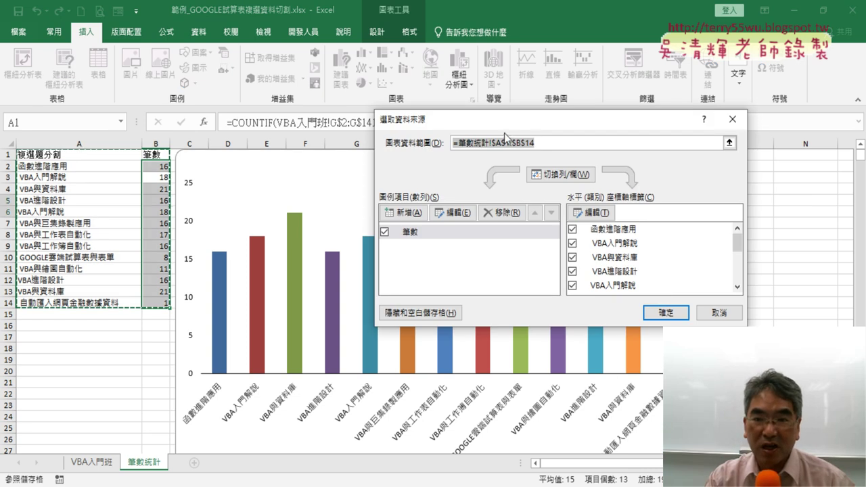
left_click(714, 313)
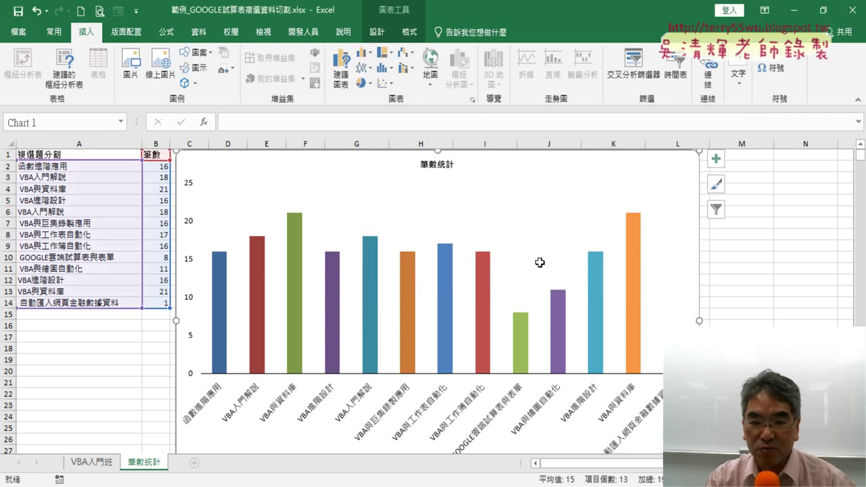
left_click(787, 298)
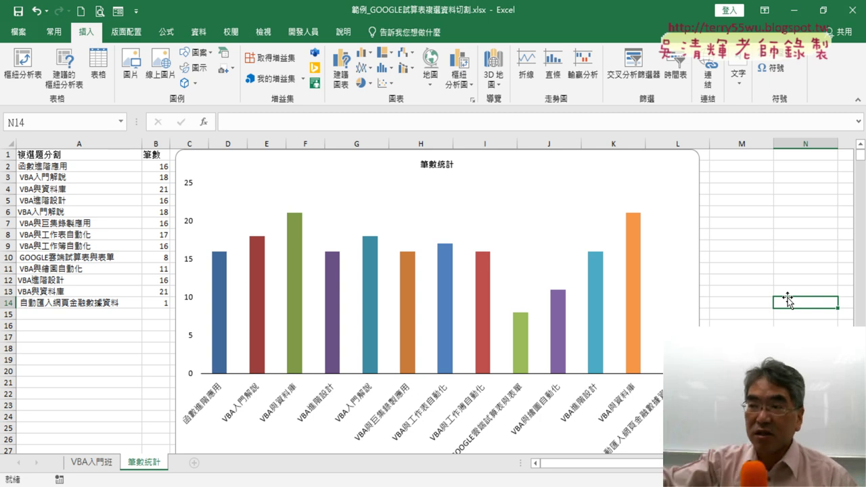
Step: Inspect the answers in D3 and the split entries in G2 and G3 on VBA入門班
left_click(85, 467)
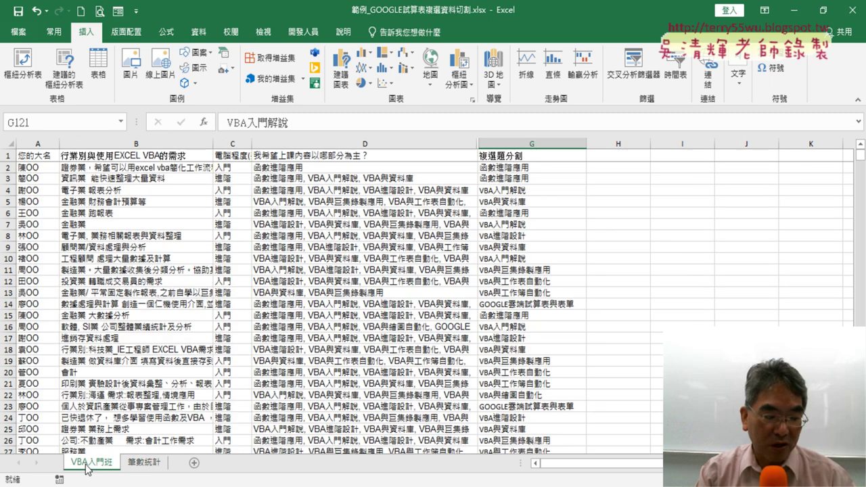
left_click(383, 179)
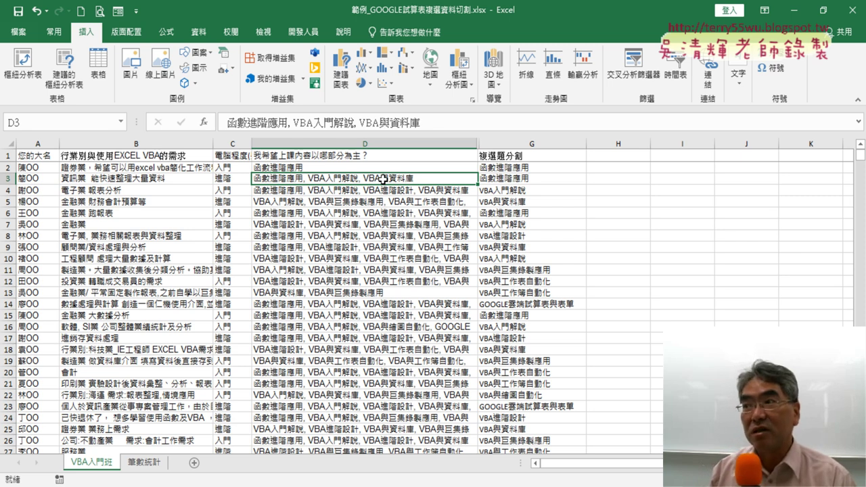
left_click(155, 467)
left_click(110, 465)
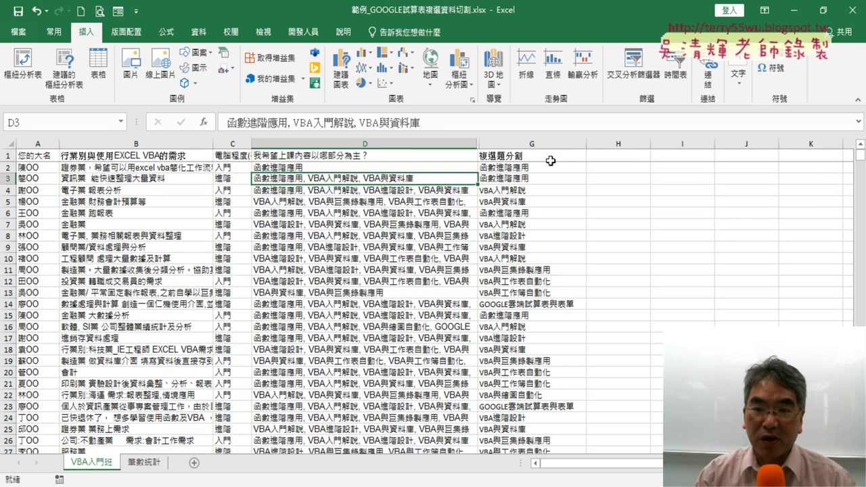
left_click(537, 178)
left_click(534, 170)
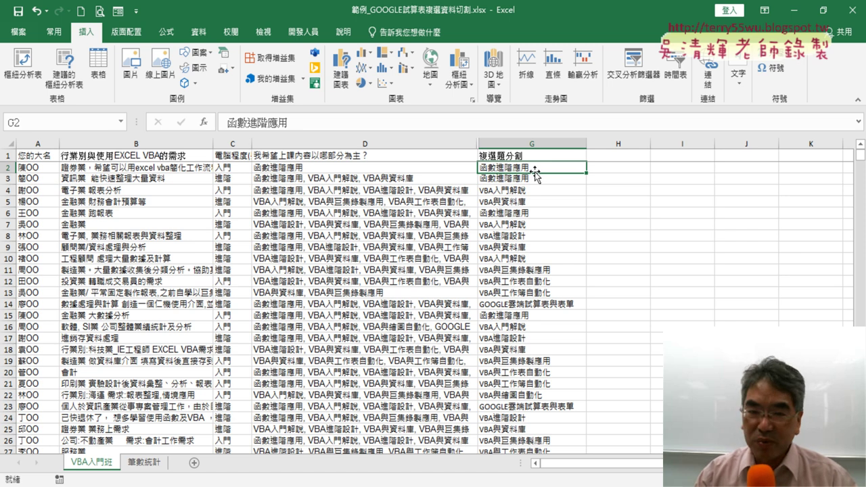
left_click(303, 31)
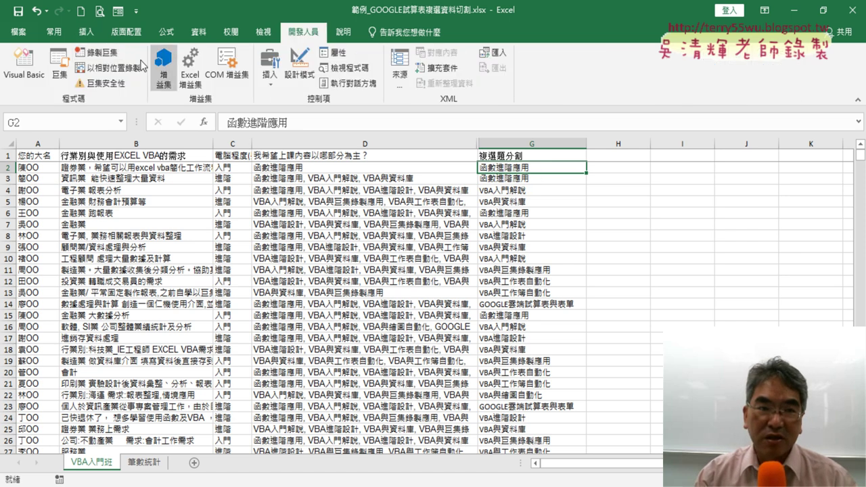
left_click(25, 67)
left_click_drag(450, 203, 771, 203)
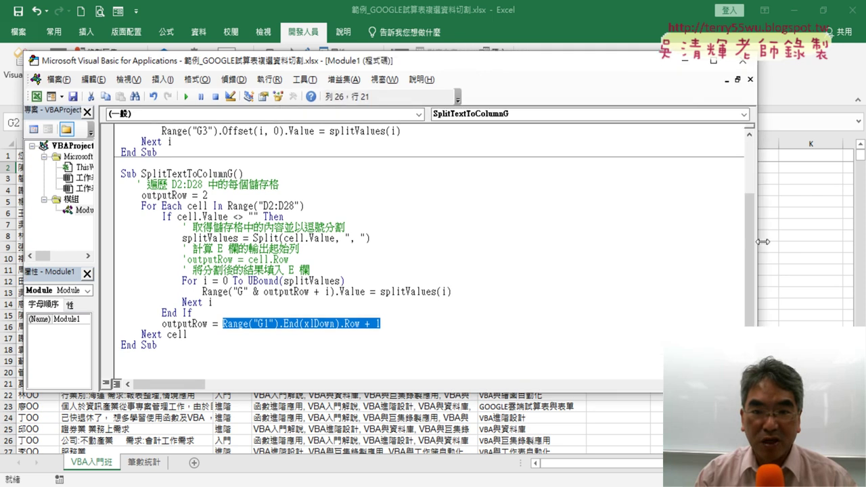
scroll(494, 241, "up", 2)
left_click(231, 162)
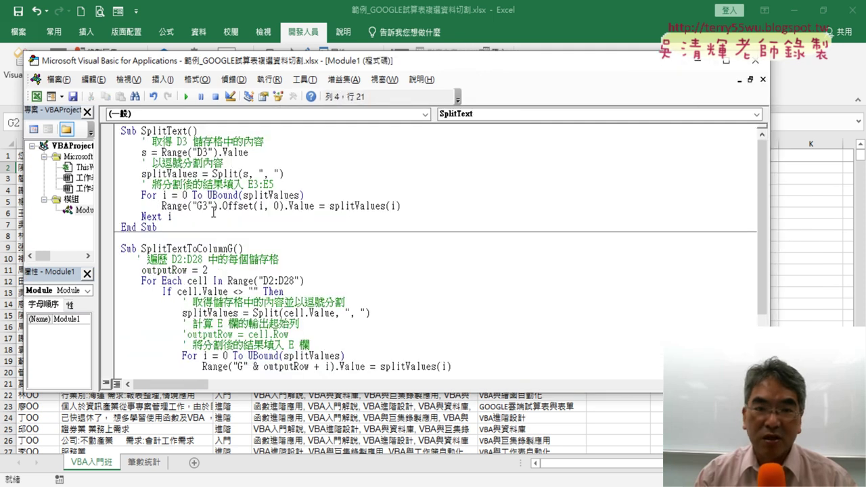
left_click_drag(213, 211, 121, 130)
left_click(239, 274)
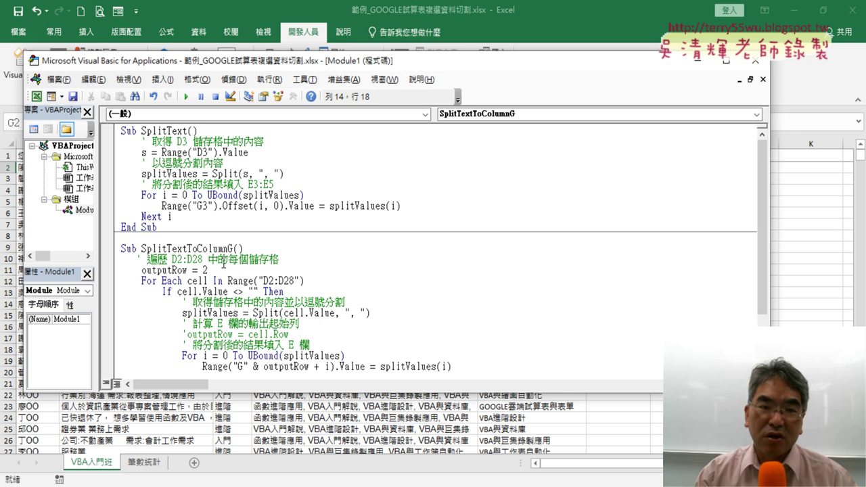
scroll(224, 263, "down", 3)
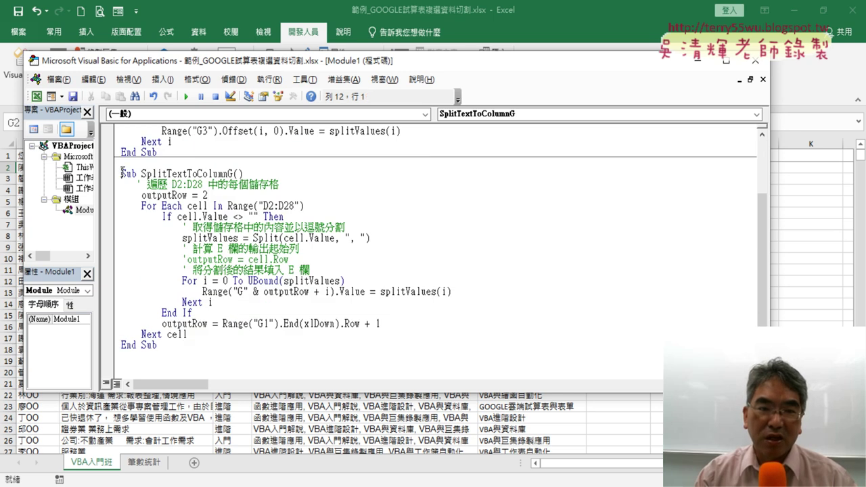
left_click_drag(121, 173, 192, 345)
scroll(210, 338, "up", 3)
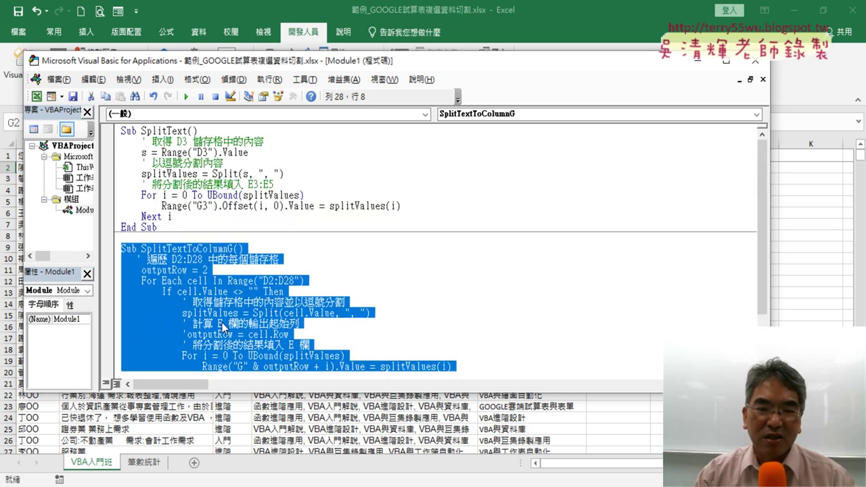
left_click_drag(186, 227, 121, 131)
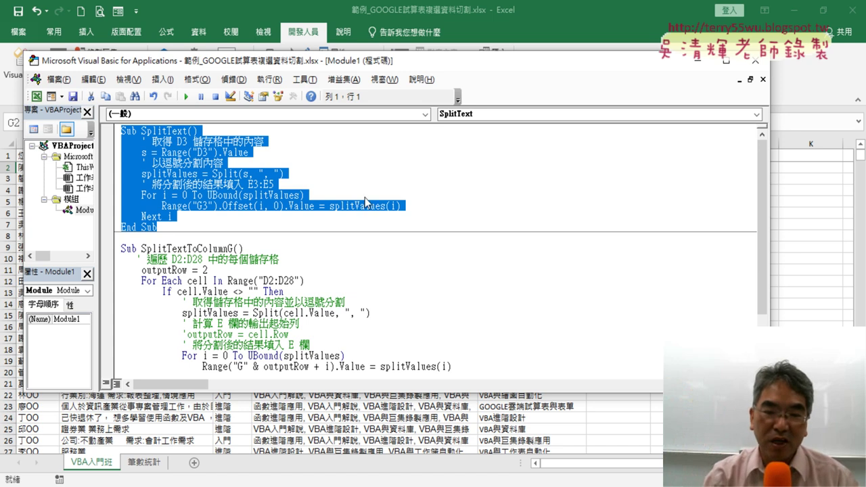
left_click(340, 418)
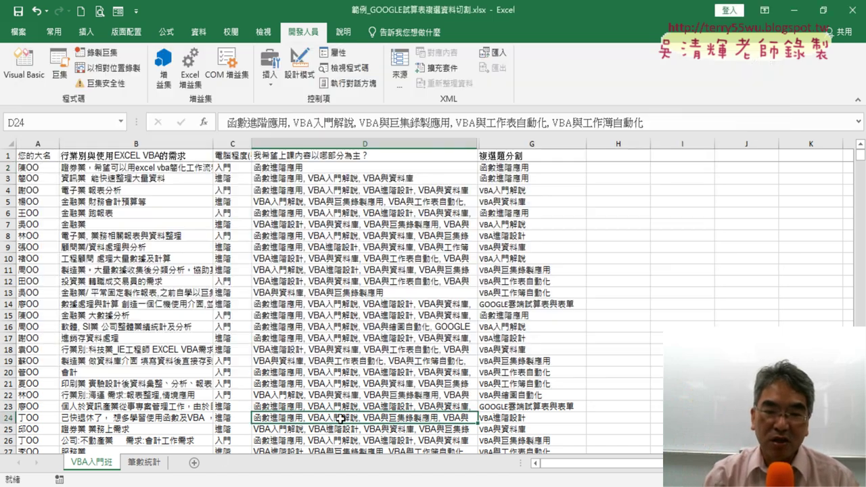
Step: Review B2's COUNTIF arguments with TRIM(A2) criteria, confirm unchanged, then open the File Info page
left_click(145, 466)
left_click(157, 167)
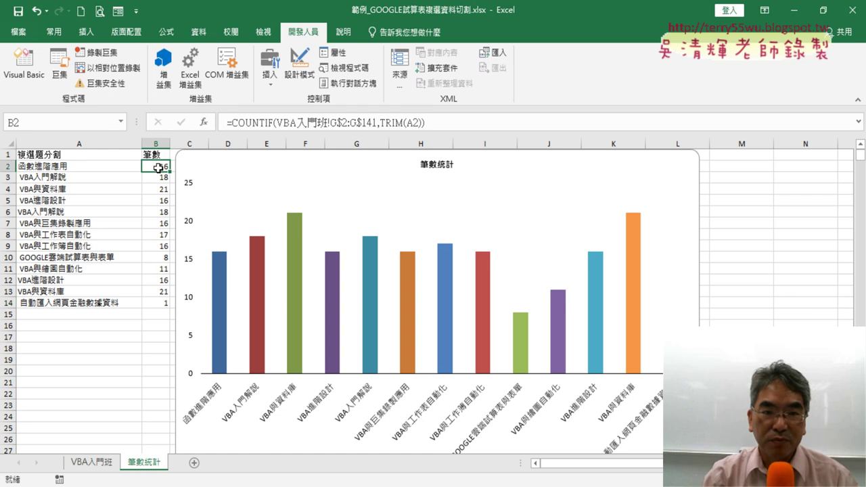
left_click(264, 125)
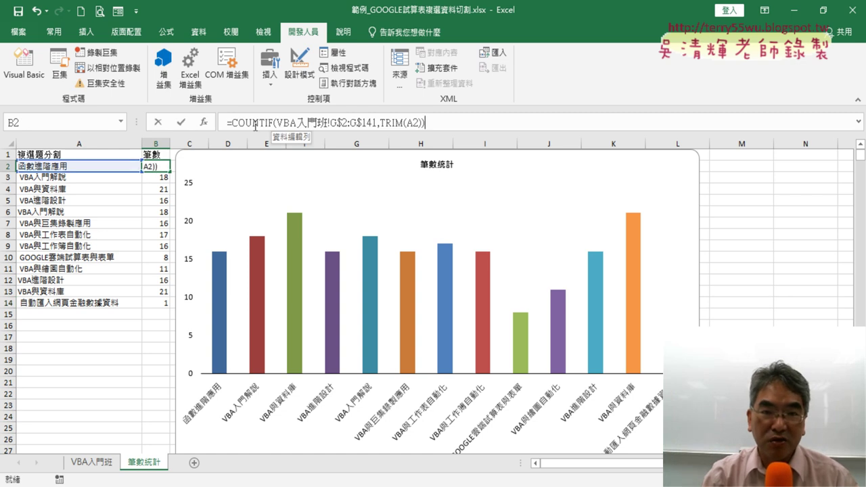
left_click(203, 122)
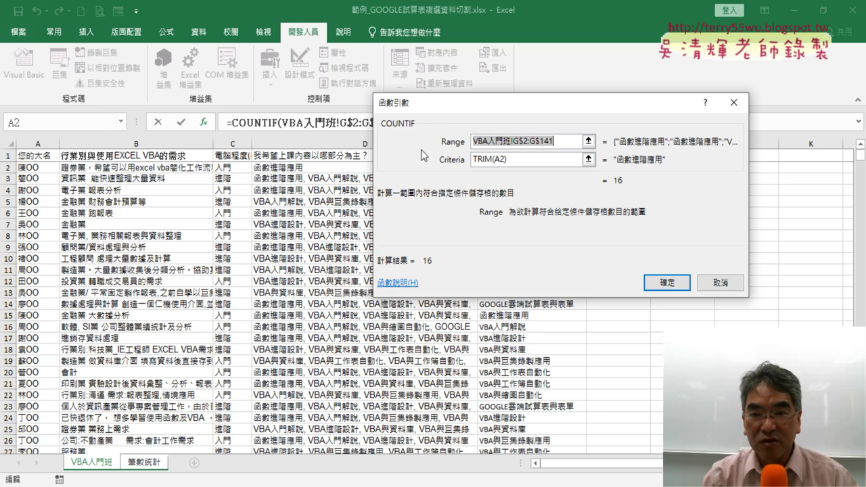
left_click(489, 159)
left_click(666, 282)
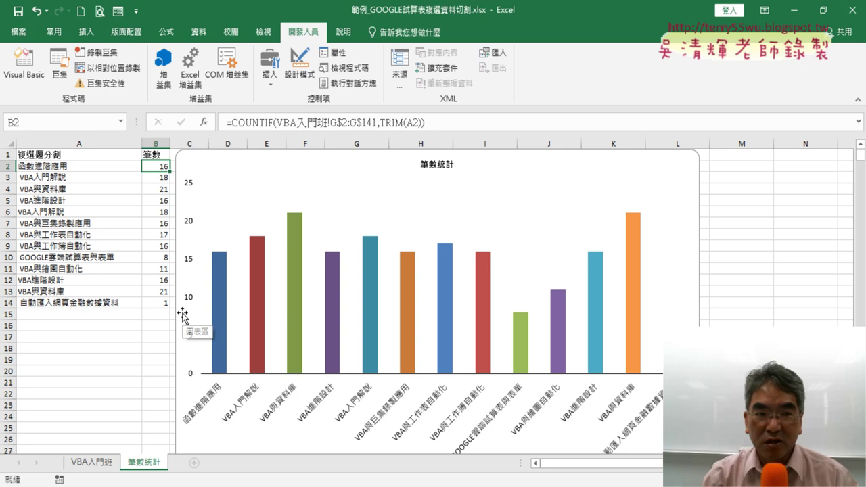
left_click(20, 33)
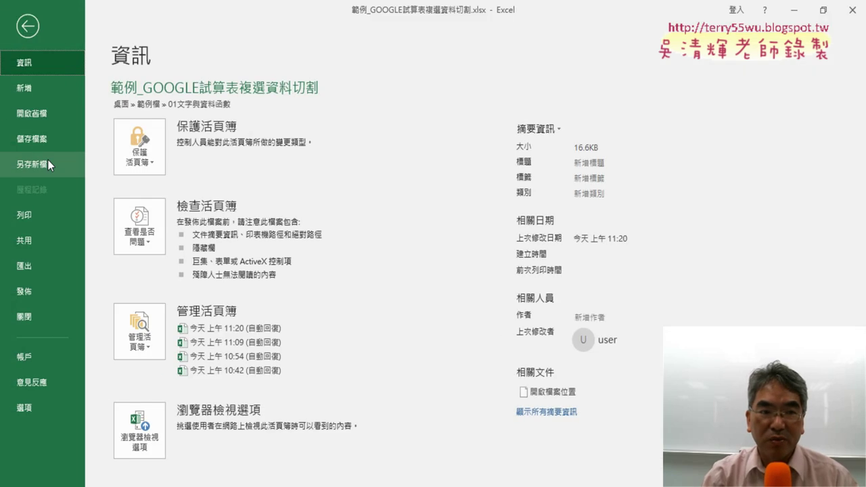
Step: Save the workbook as an Excel Macro-Enabled Workbook (*.xlsm) and close the Excel window
left_click(48, 162)
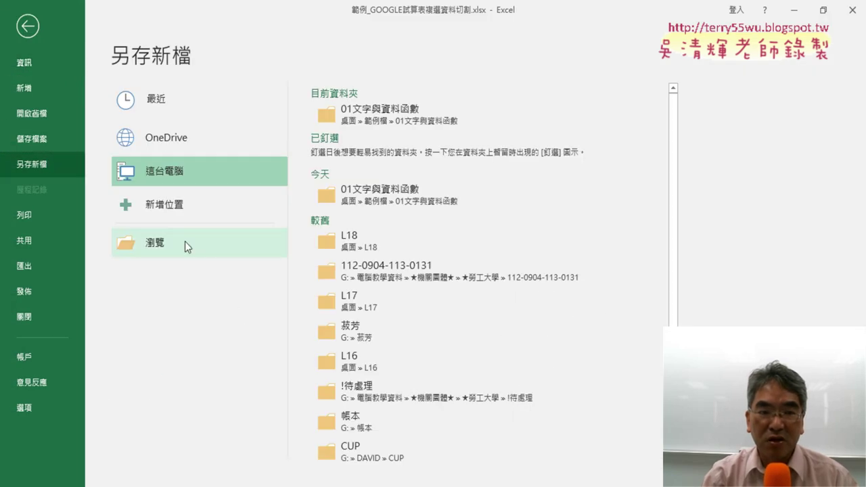
left_click(184, 241)
left_click(228, 246)
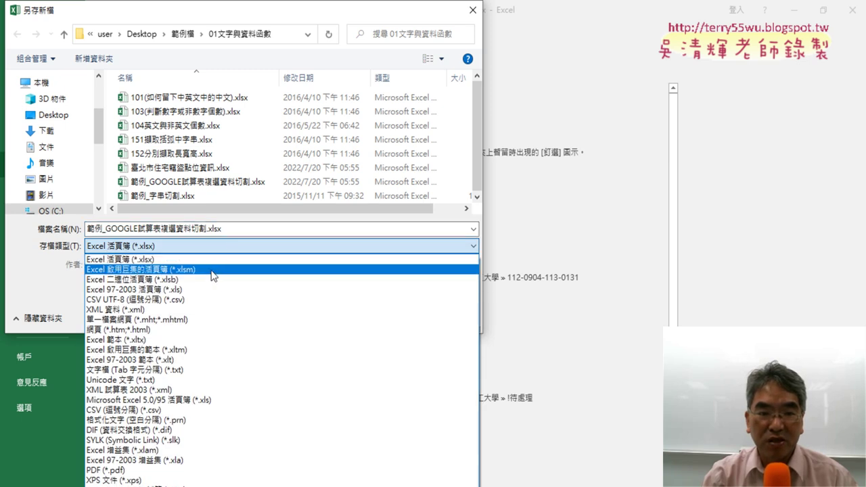
left_click(211, 270)
left_click(381, 318)
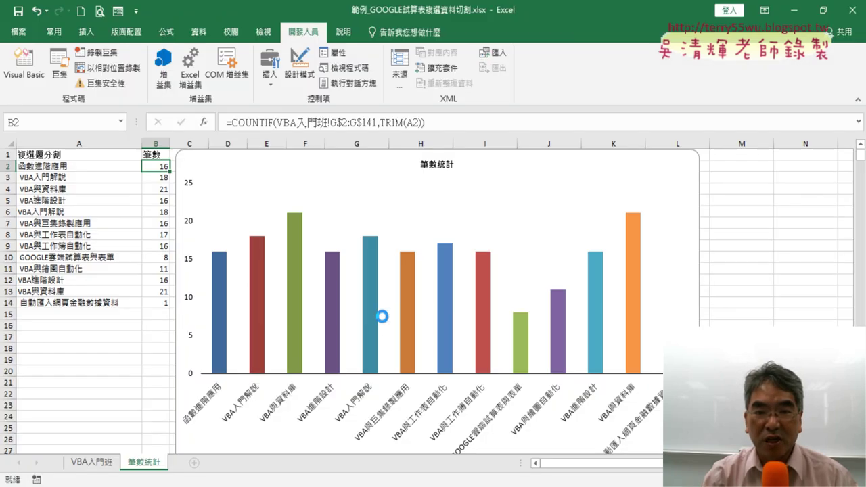
left_click(794, 10)
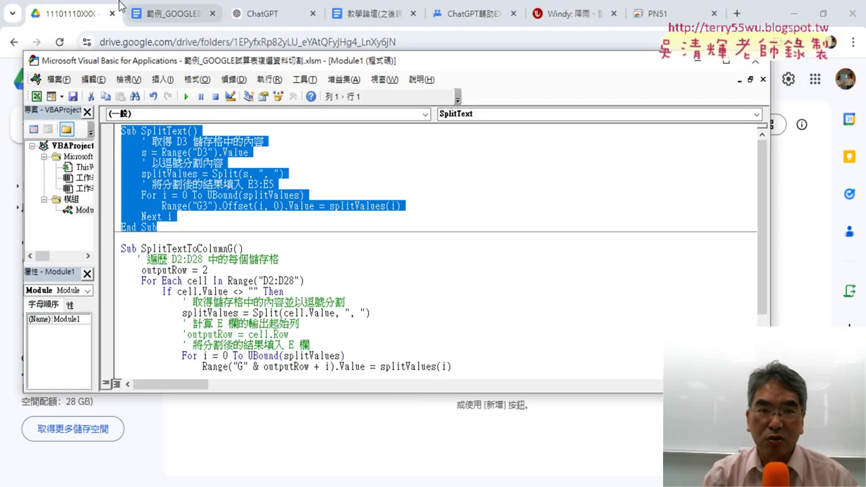
Step: Minimize the VBA editor and open the student's 11101110XXX folder inside _作業上傳
left_click(697, 61)
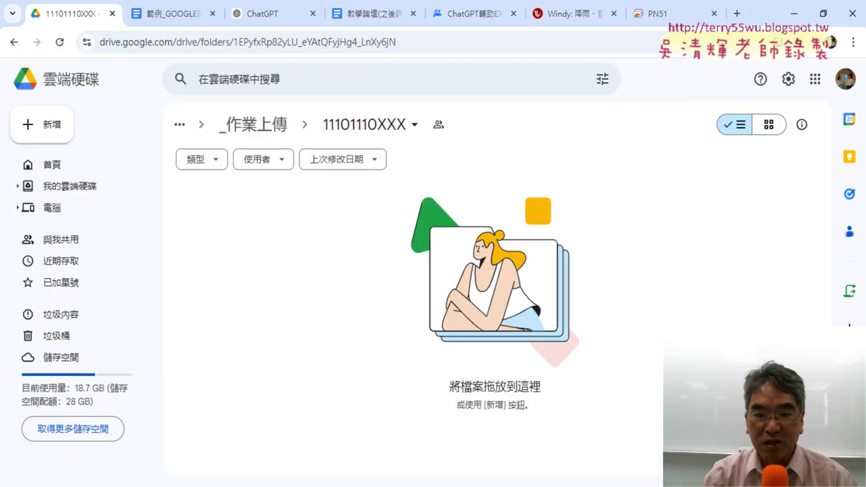
left_click(264, 134)
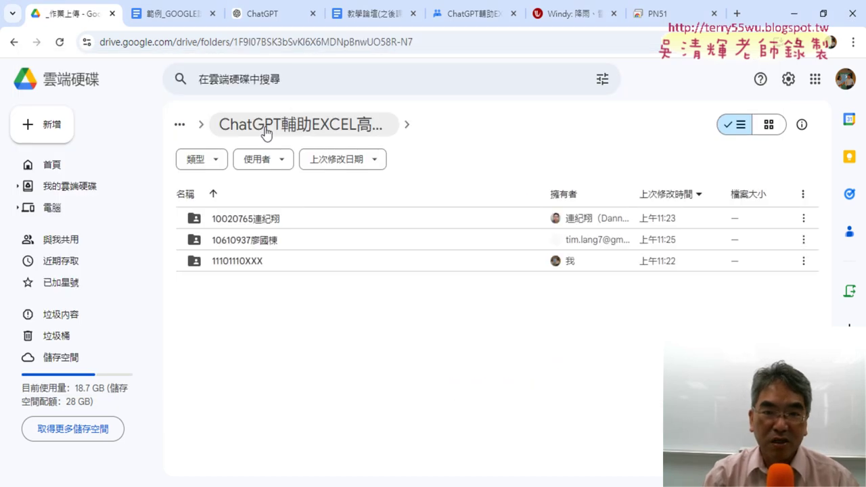
left_click(267, 130)
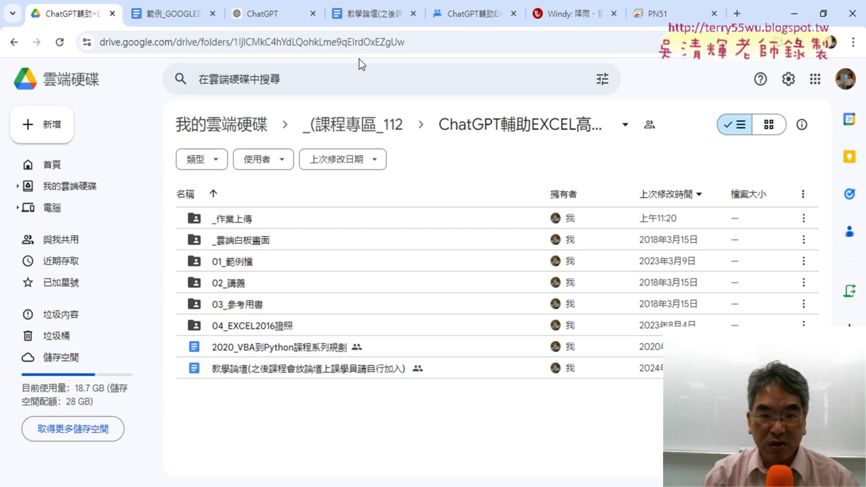
double_click(247, 223)
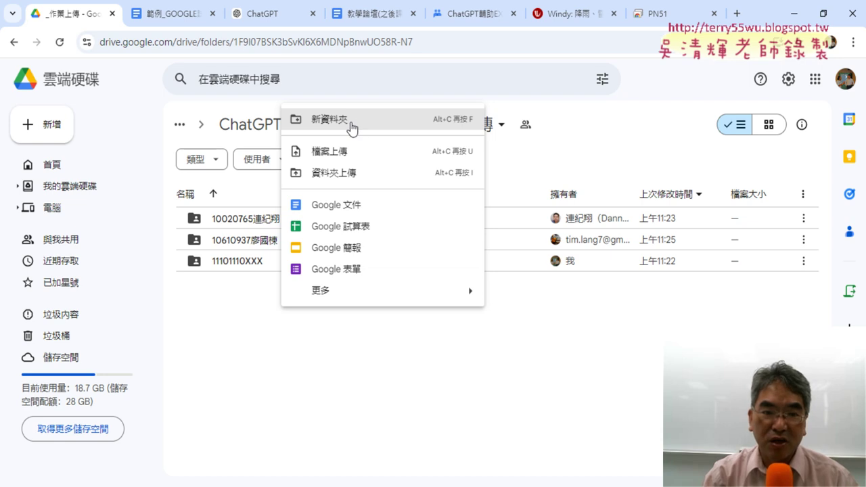
double_click(243, 260)
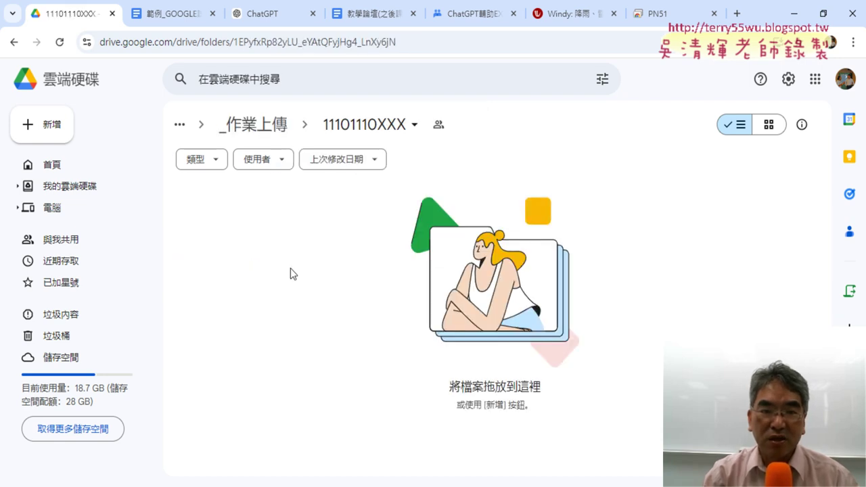
Step: Begin a file upload into the folder, cancel it, and open Drive's settings menu
right_click(302, 223)
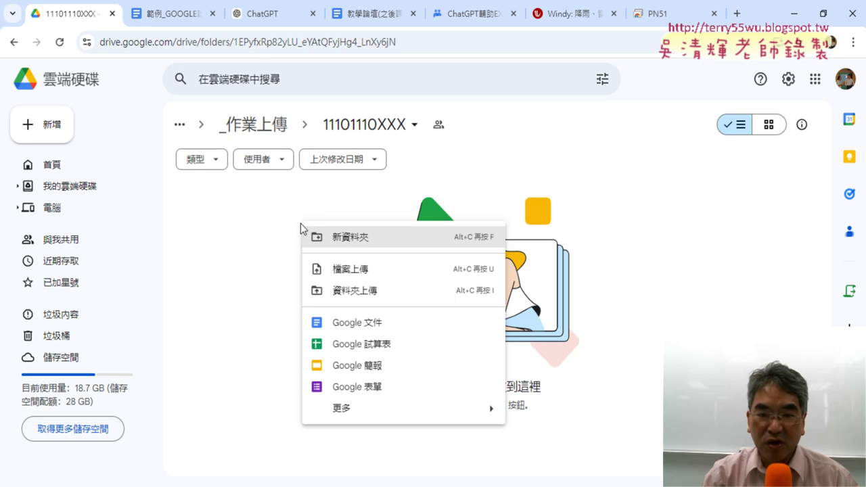
left_click(371, 273)
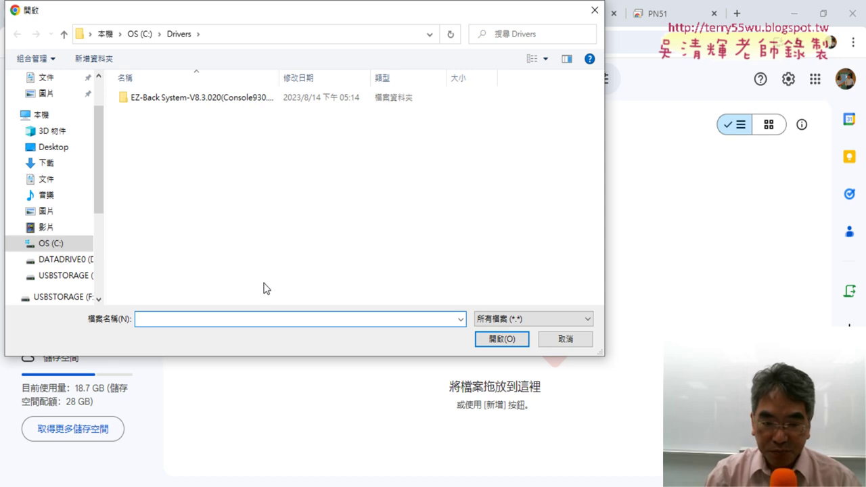
left_click(565, 340)
left_click(788, 79)
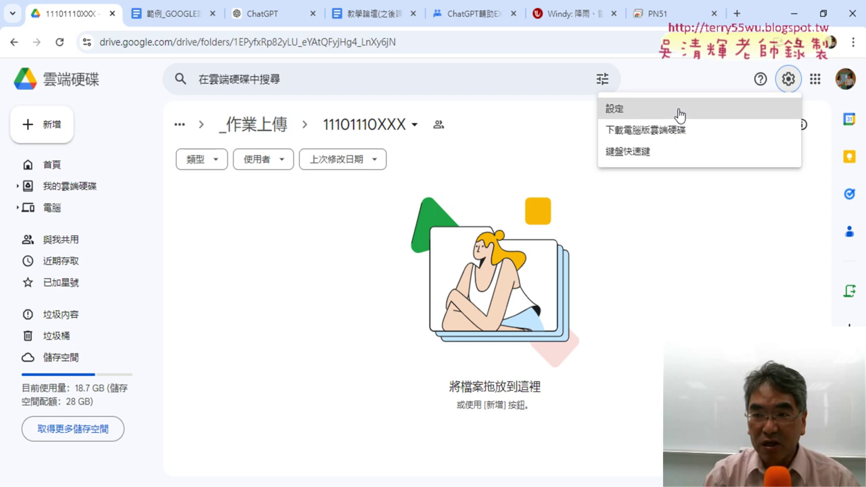
Step: Turn on 'Convert uploaded files to Google Docs editor format' in Drive settings
left_click(680, 115)
scroll(277, 308, "down", 3)
scroll(296, 304, "down", 4)
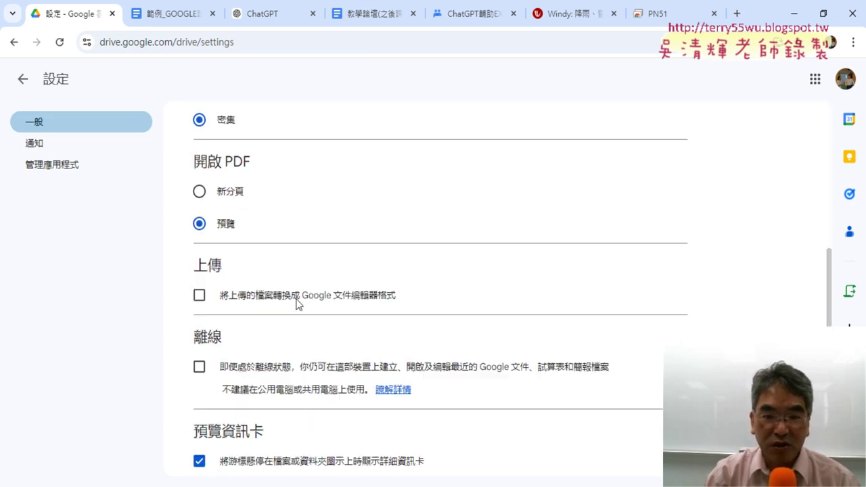
scroll(278, 287, "down", 3)
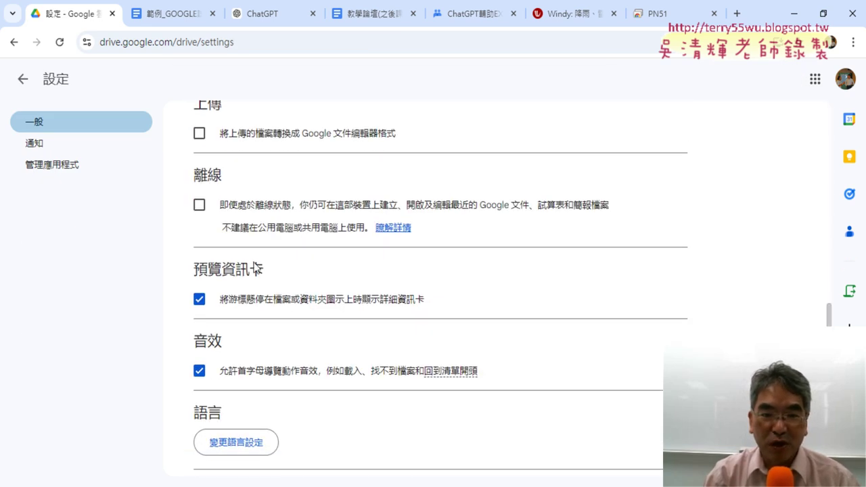
left_click(200, 134)
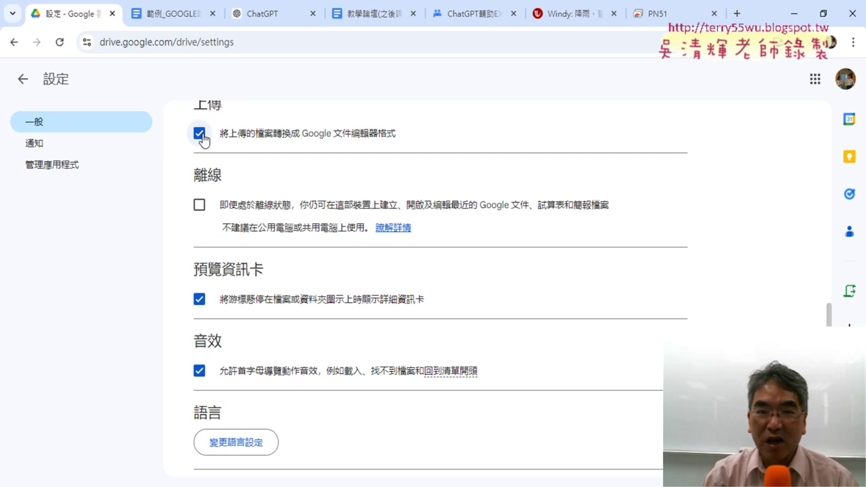
Step: Return to the student folder and start a file upload
left_click(38, 88)
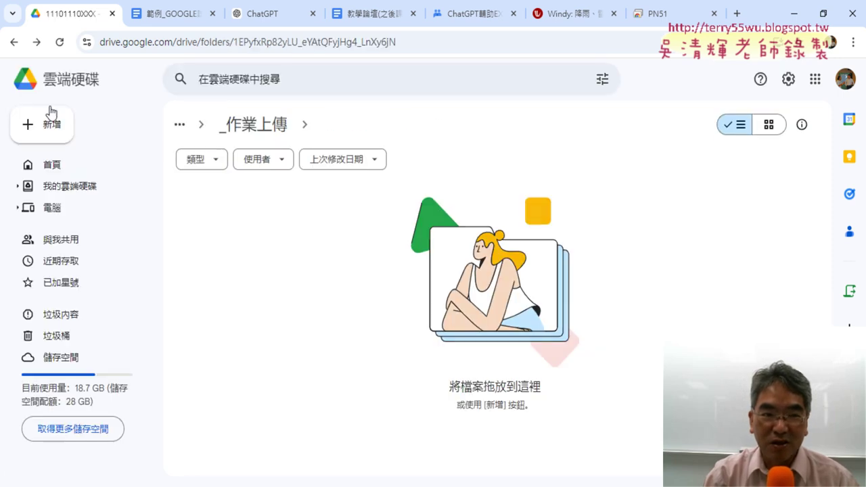
right_click(331, 270)
left_click(395, 303)
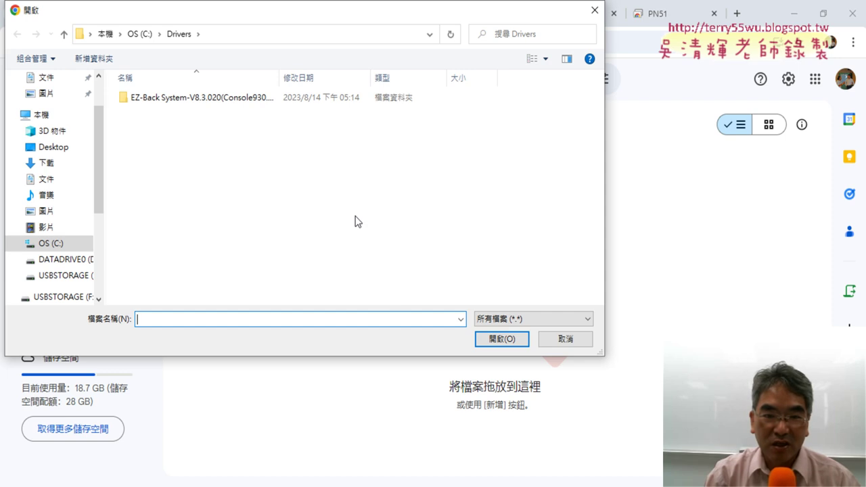
mouse_move(54, 176)
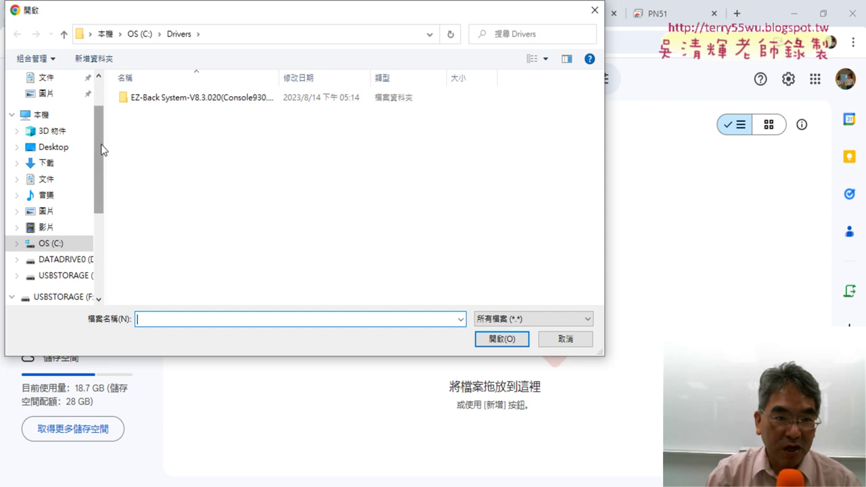
Step: Upload 範例_GOOGLE試算表複選資料切割.xlsm from Desktop > 範例檔 > 01文字與資料函數, sorted by date modified
scroll(101, 145, "up", 3)
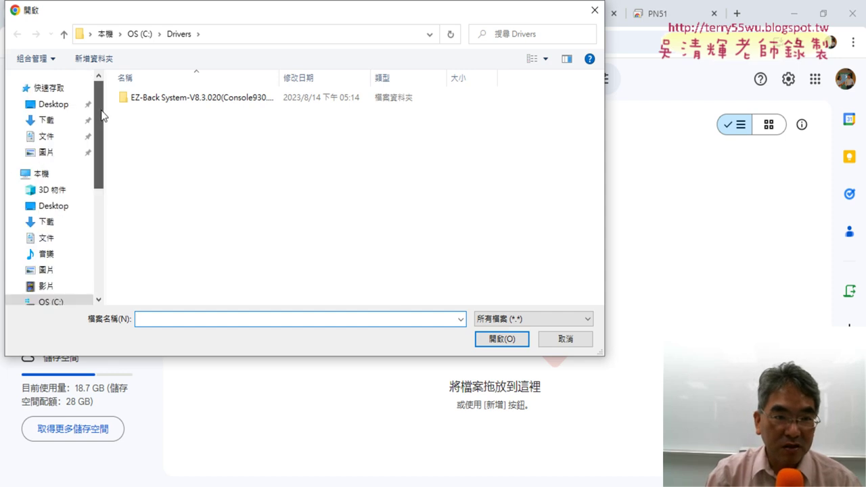
left_click(65, 111)
double_click(149, 122)
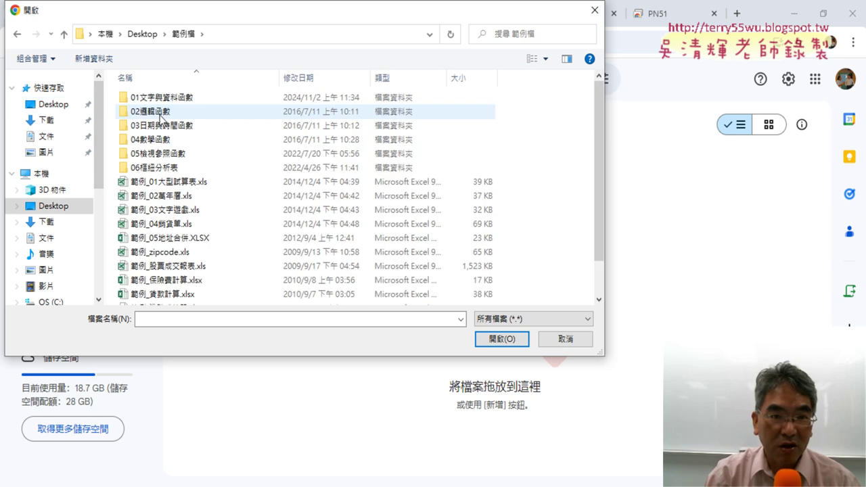
double_click(175, 98)
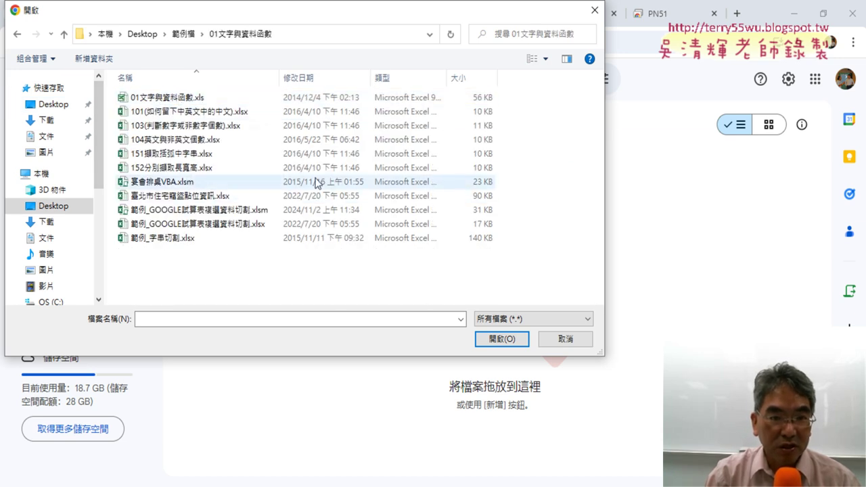
left_click(318, 83)
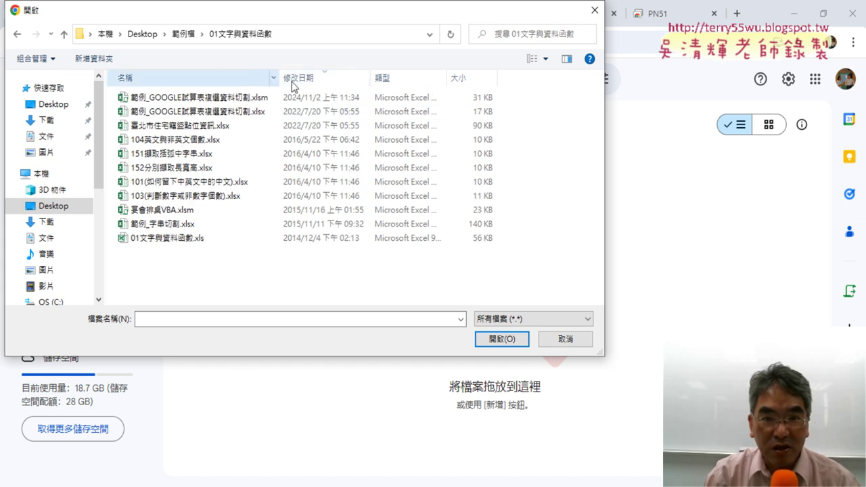
left_click(261, 102)
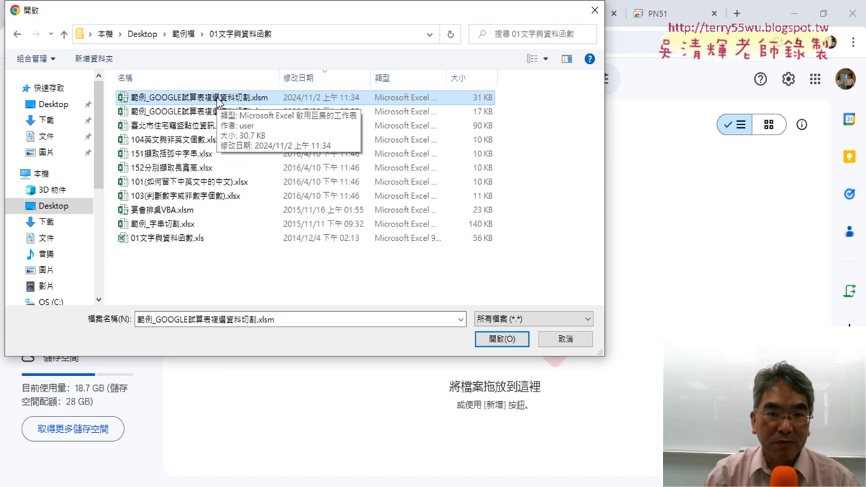
left_click(504, 340)
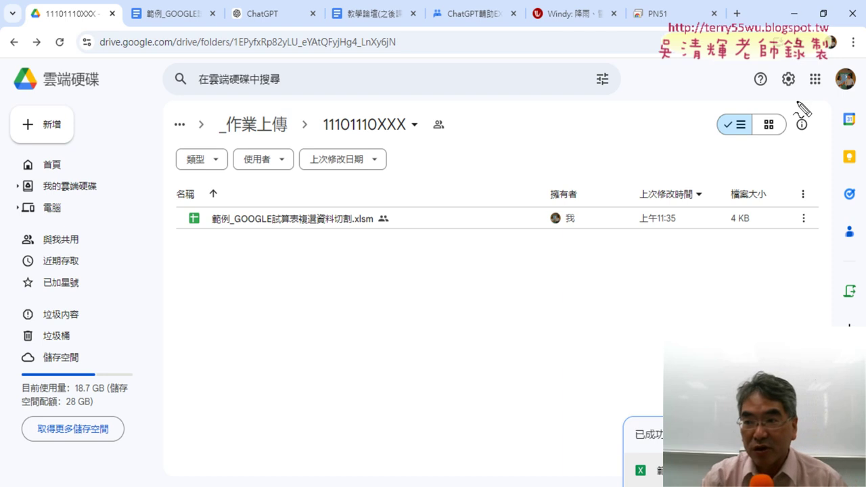
Step: Annotate the screen to point out the Drive settings
left_click_drag(797, 107, 798, 112)
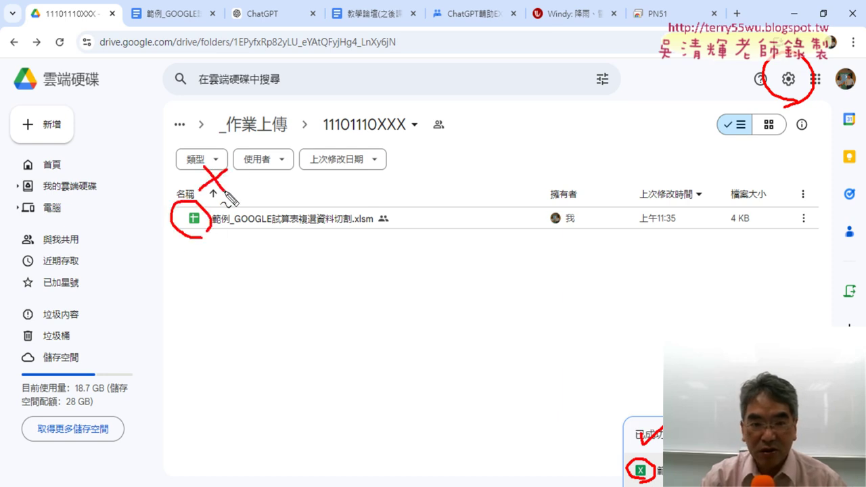
left_click_drag(623, 475, 205, 267)
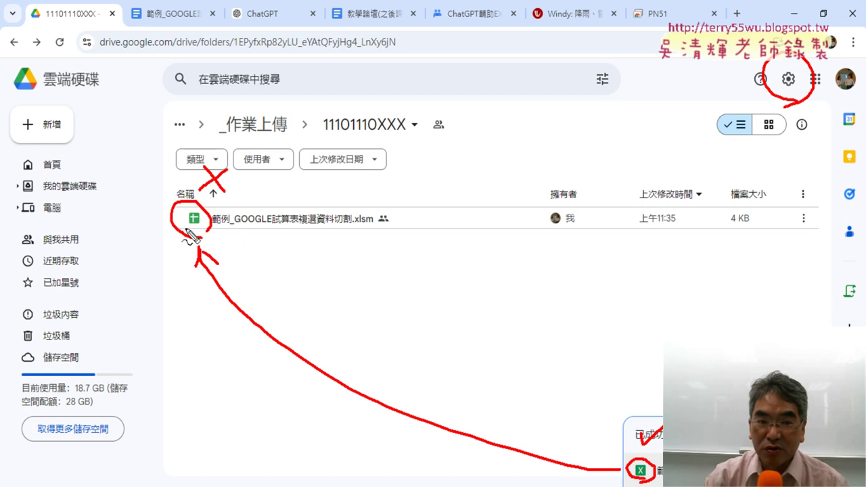
key("Escape")
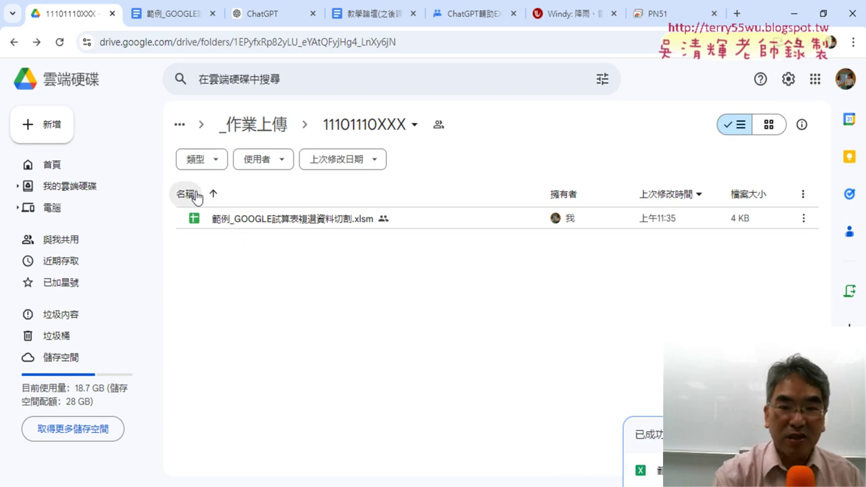
Step: Download the converted sheet as an .xlsm.xlsx copy and open it in Excel
left_click(362, 219)
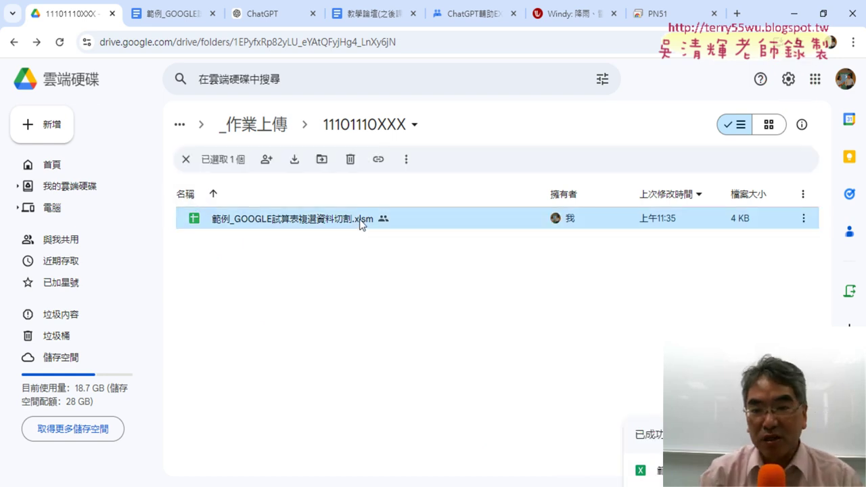
right_click(359, 221)
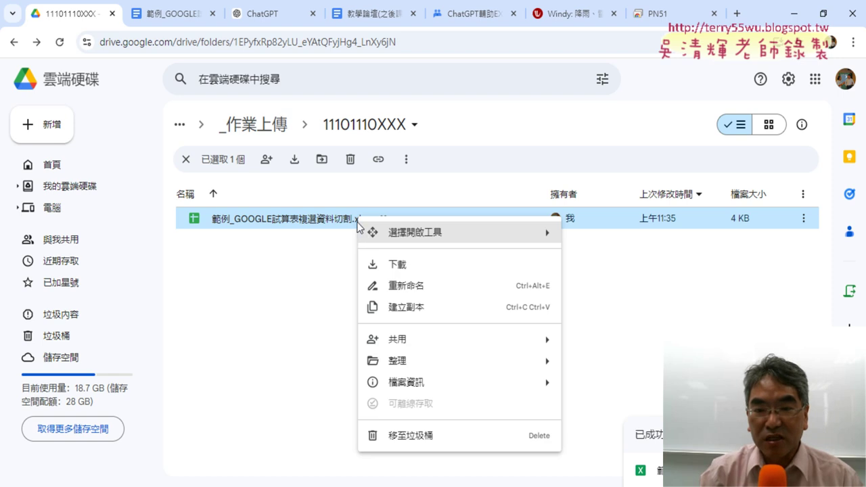
left_click(389, 262)
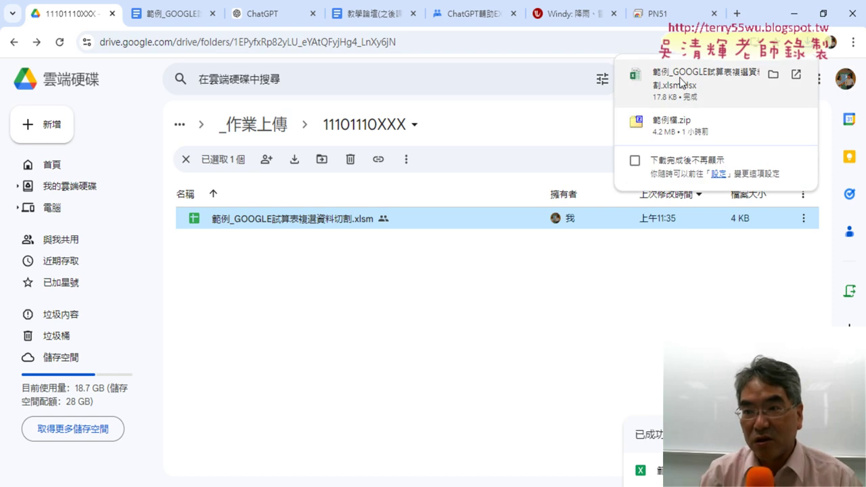
left_click(699, 77)
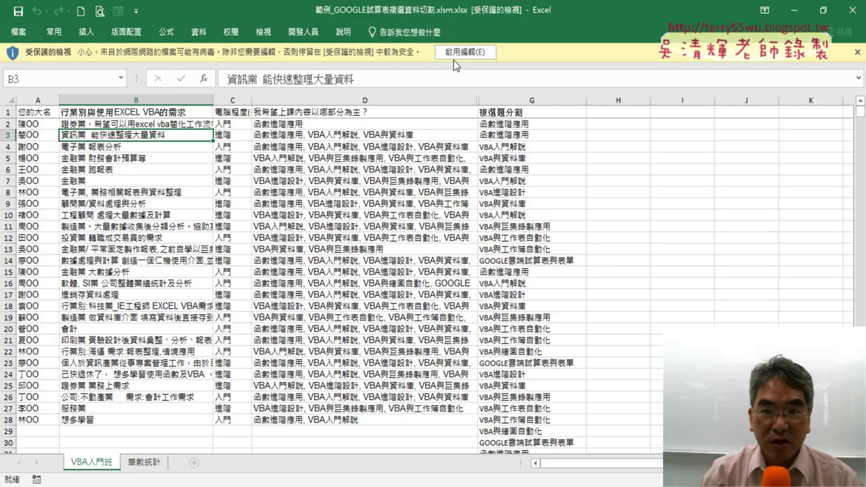
Step: Enable editing on the downloaded copy and inspect its VBA project, finding only sheet objects and no modules
left_click(454, 57)
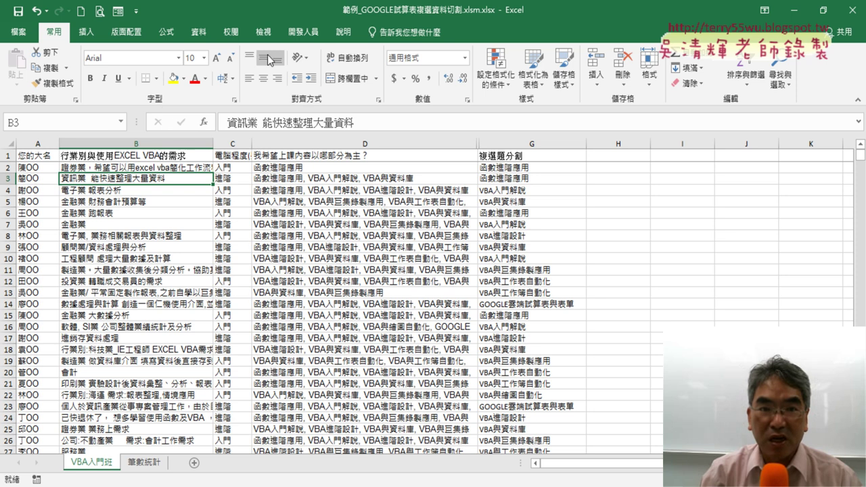
left_click(302, 32)
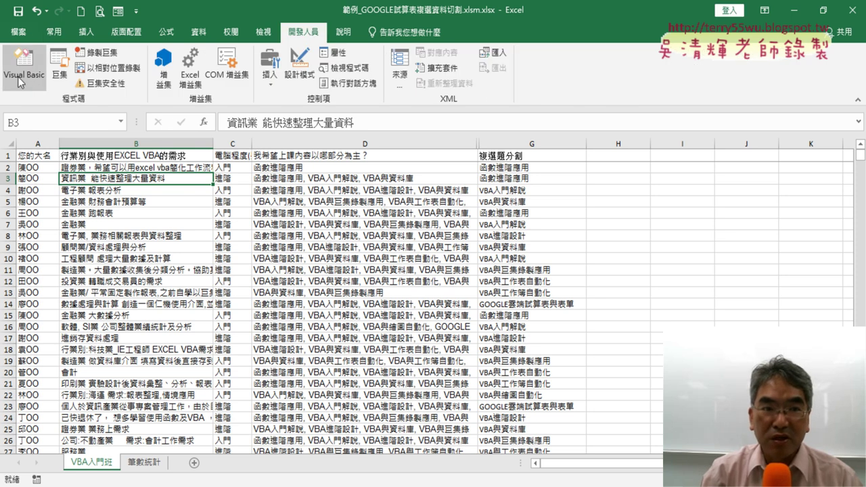
left_click(19, 77)
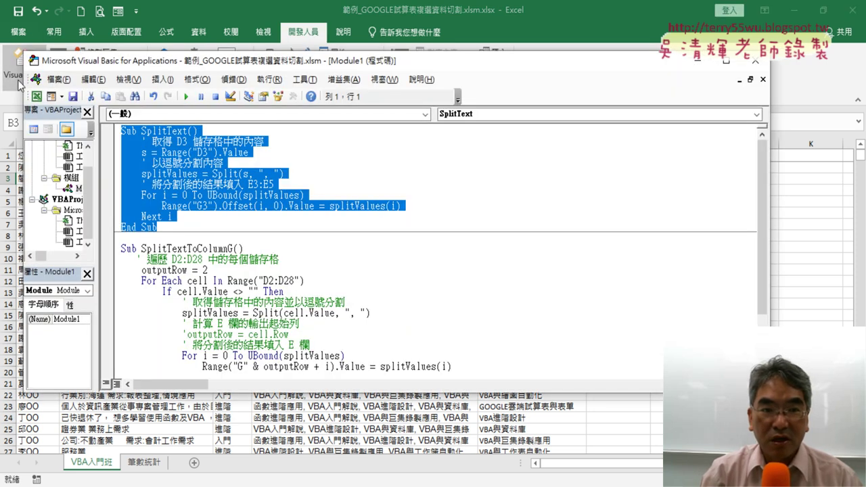
left_click(208, 486)
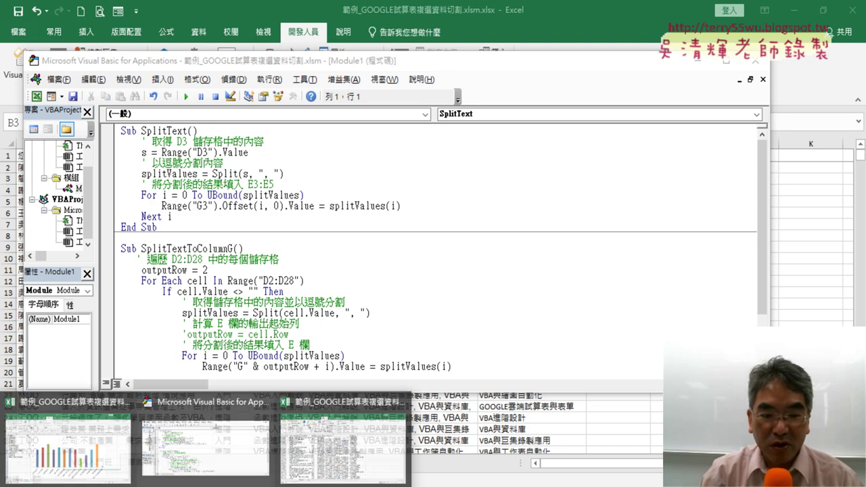
left_click(264, 399)
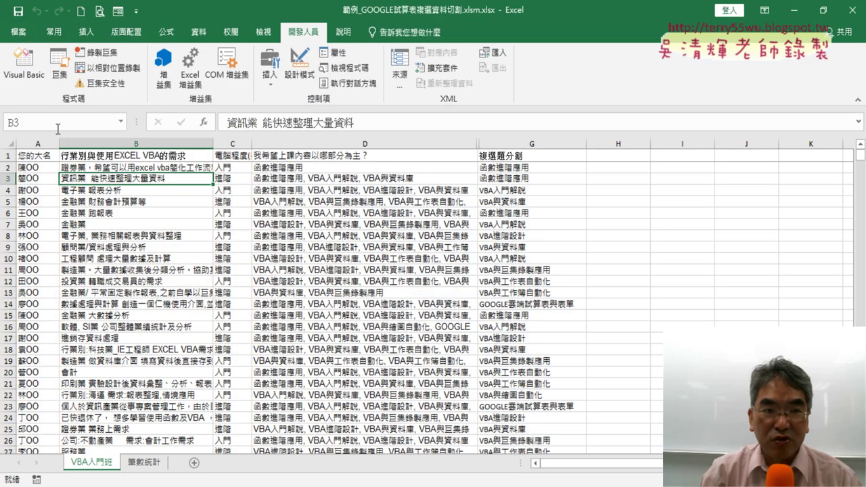
left_click(25, 67)
left_click_drag(97, 204, 196, 203)
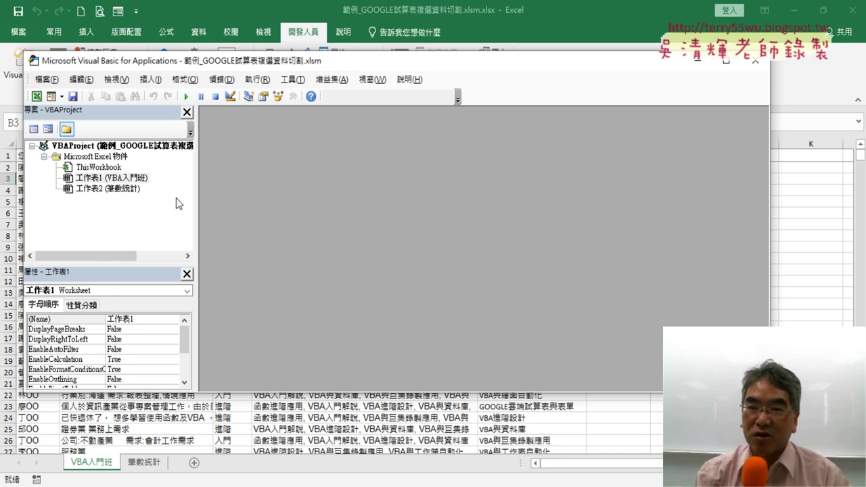
left_click(756, 60)
Step: Close Excel and turn off converting uploaded files to Google Docs editor format
left_click(854, 12)
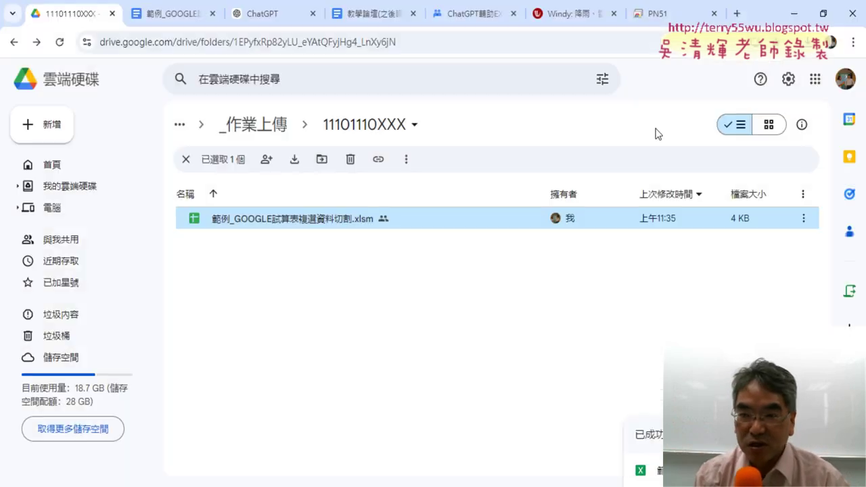
left_click(787, 80)
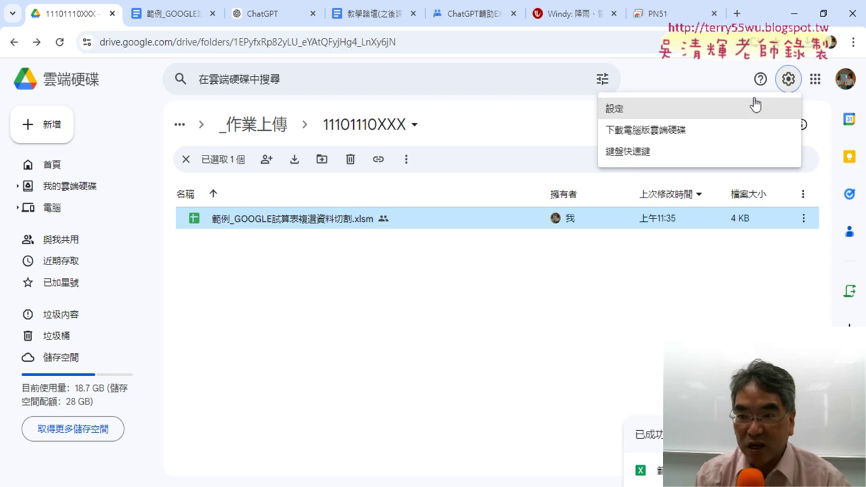
left_click(693, 107)
scroll(298, 347, "down", 3)
scroll(297, 341, "down", 2)
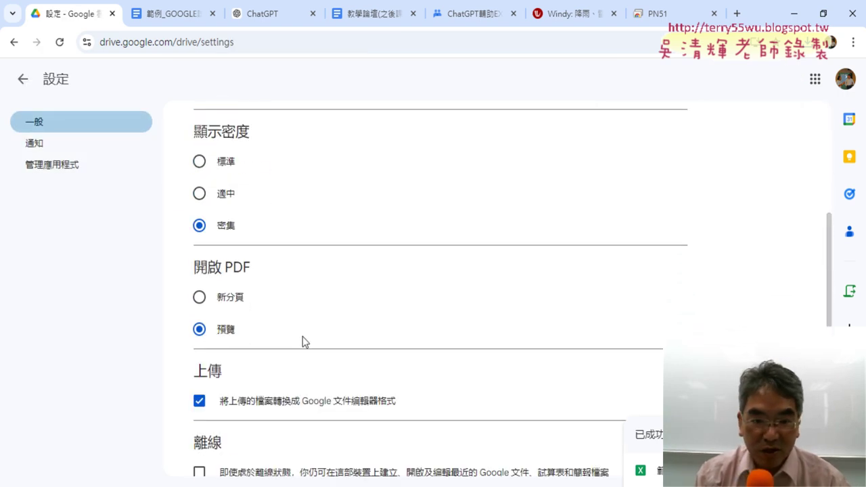
scroll(271, 325, "down", 2)
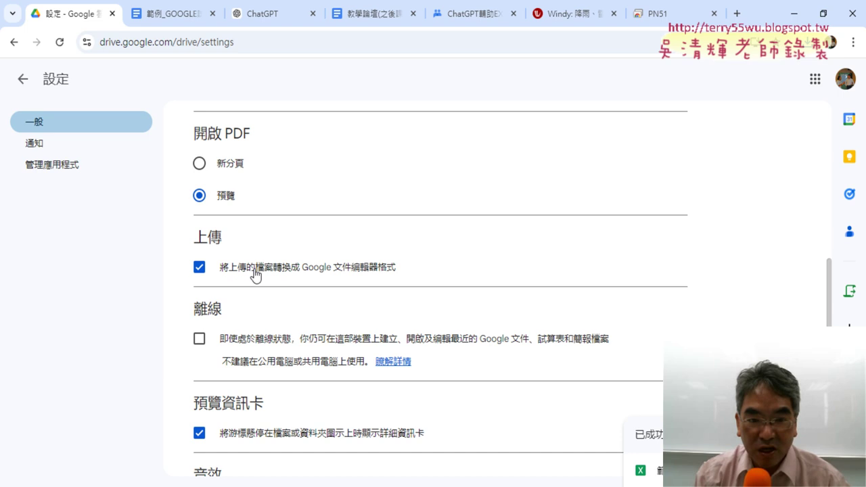
left_click(198, 270)
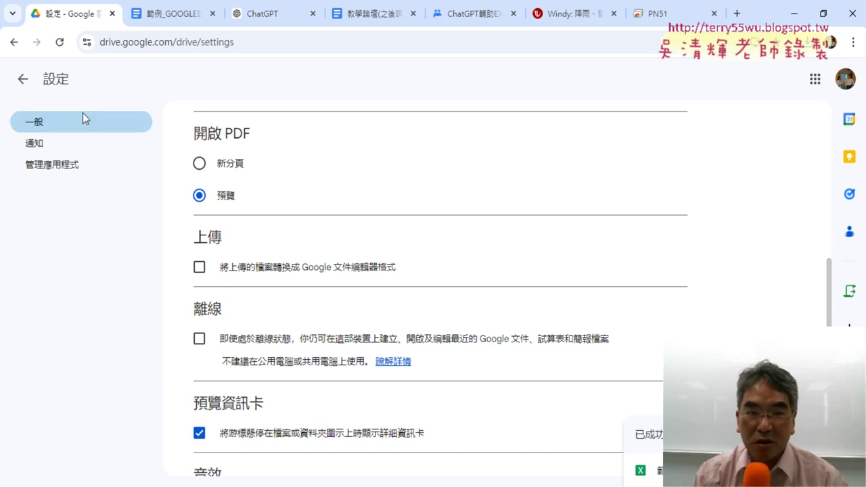
Step: Back in the student folder, trash and restore the converted file, then begin a file upload
left_click(22, 81)
right_click(284, 279)
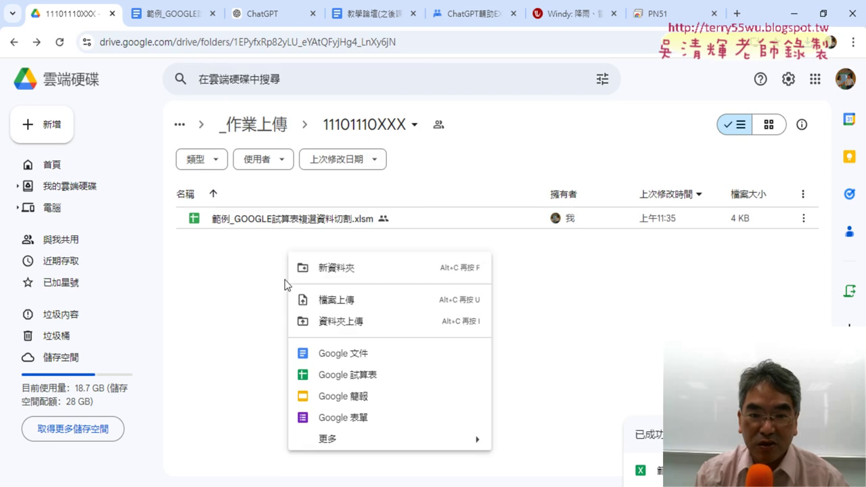
left_click(237, 268)
left_click(238, 222)
right_click(253, 223)
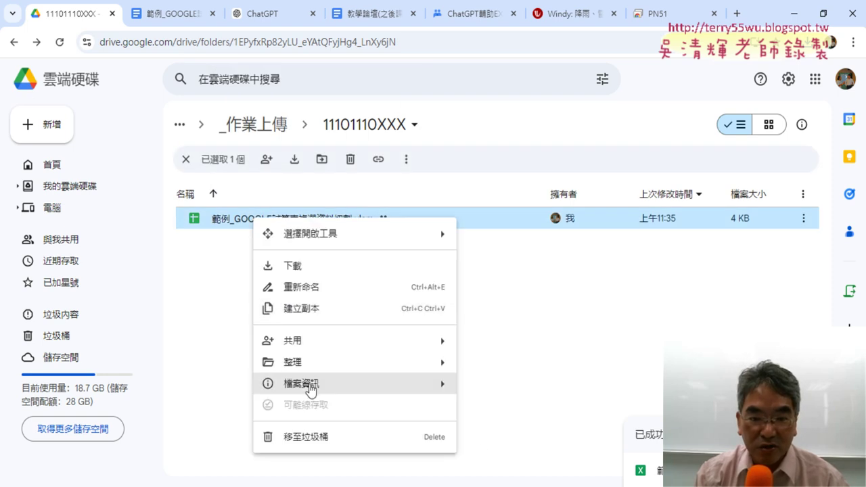
left_click(332, 438)
right_click(258, 259)
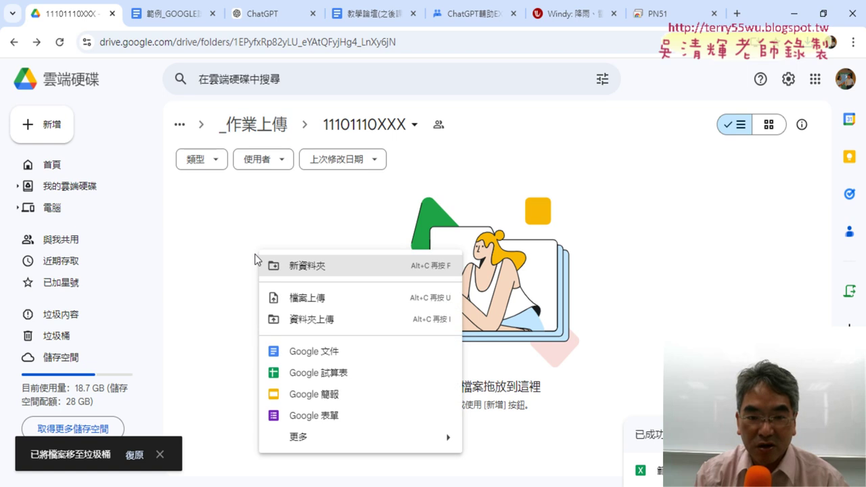
left_click(134, 455)
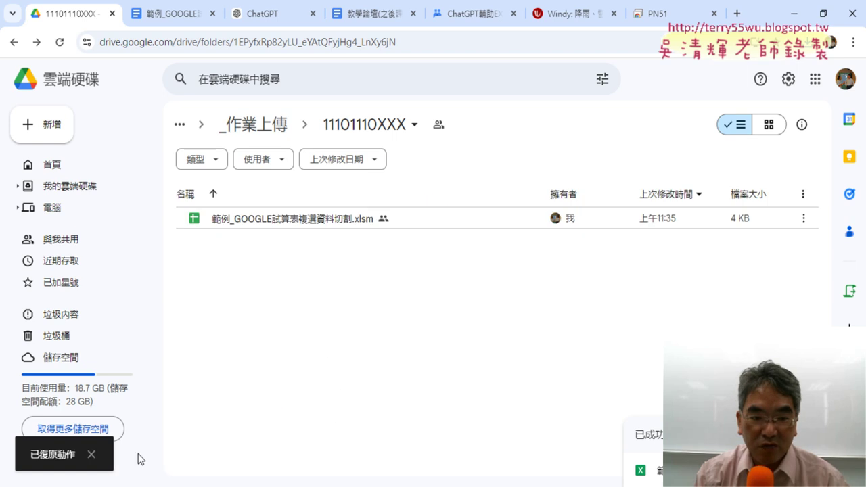
right_click(261, 292)
left_click(327, 301)
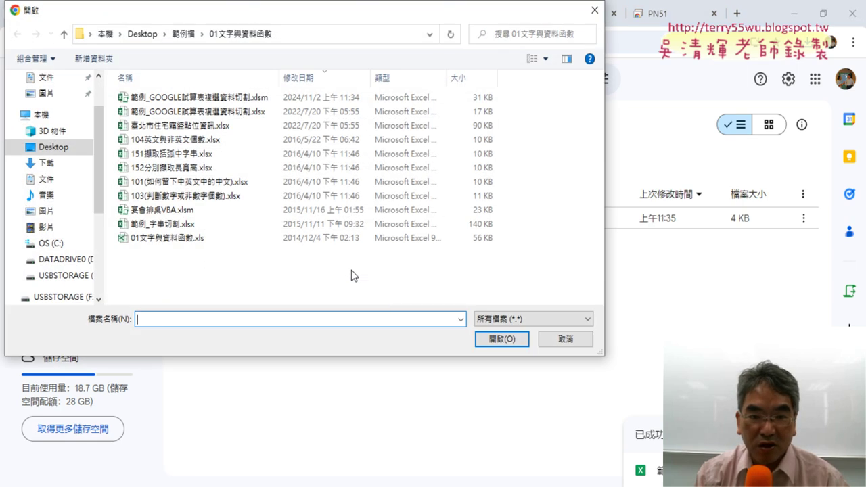
Step: Upload the original .xlsm unconverted and check the new 31 KB 範例_GOOGLE試算表複選資料切割 (1).xlsm
left_click(236, 99)
double_click(236, 99)
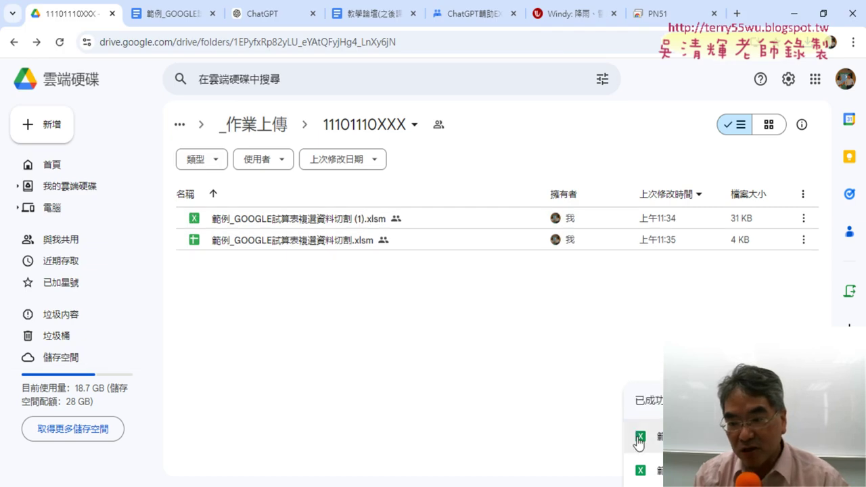
left_click(255, 218)
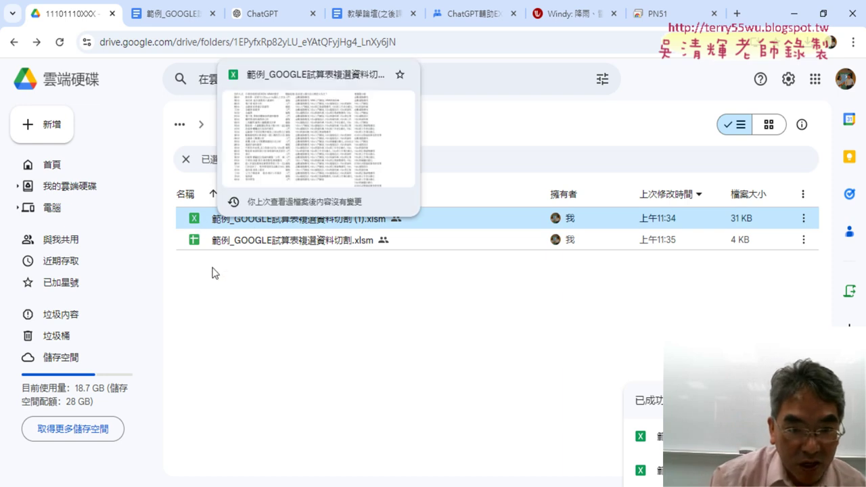
left_click(219, 277)
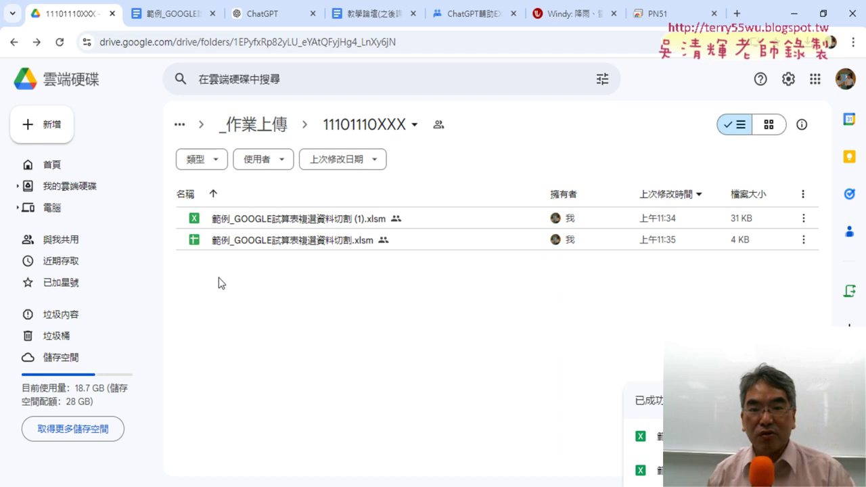